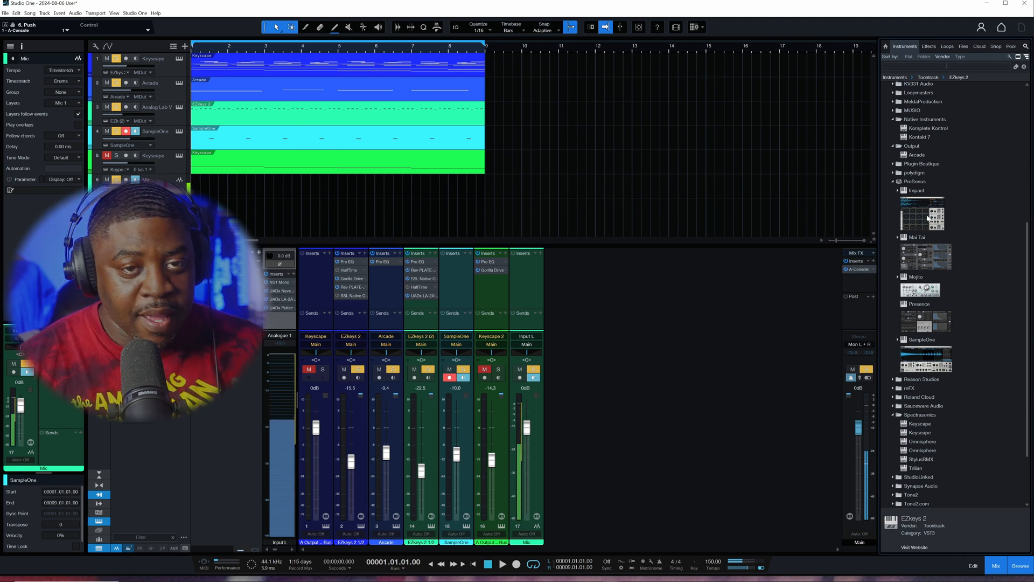
- Add a SampleOne instrument track below the existing tracks and configure it with Pitch off, raised Amp velocity response and Mono enabled
drag(924, 366, 170, 186)
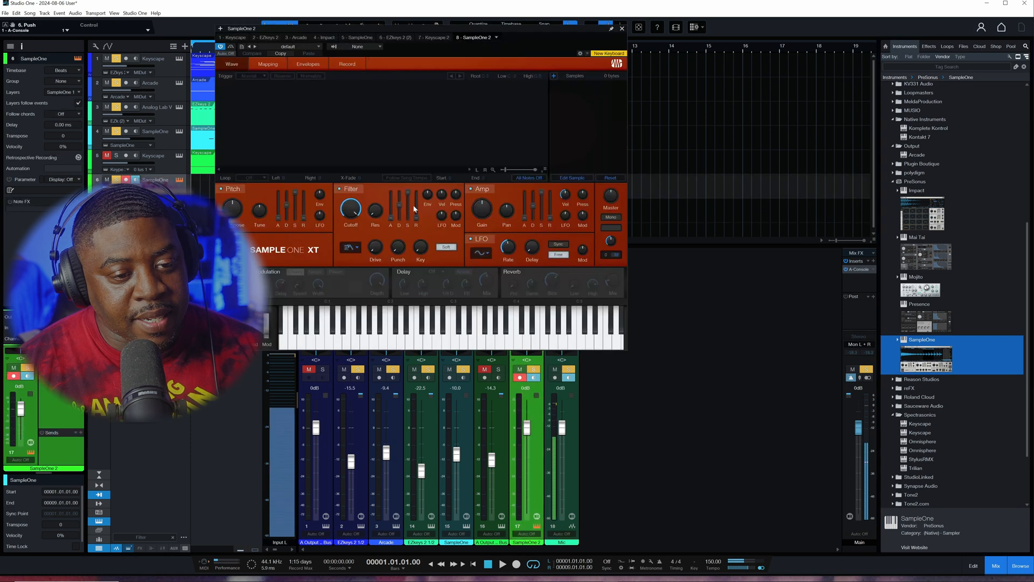
click(223, 190)
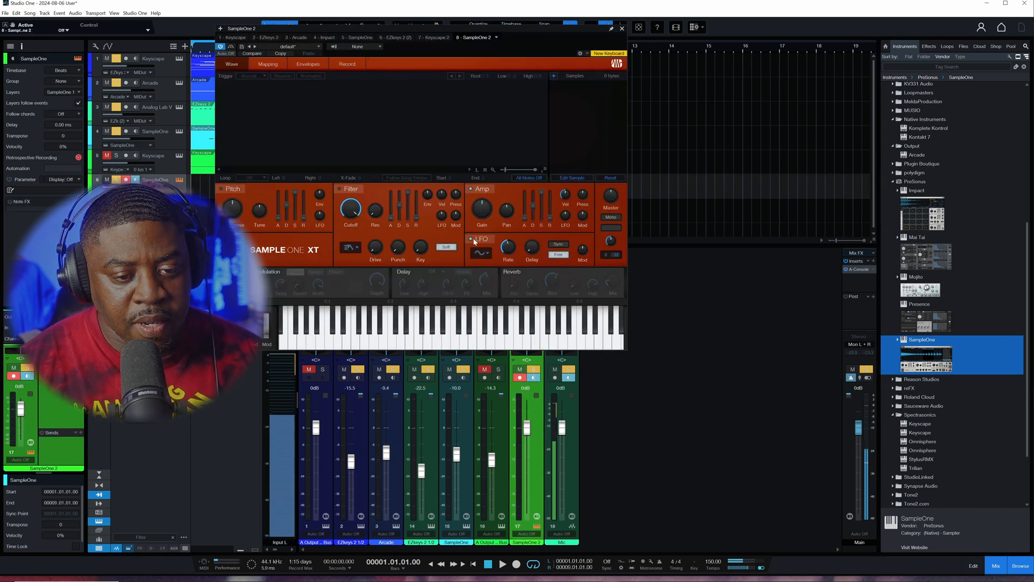
drag(560, 195, 571, 155)
click(615, 218)
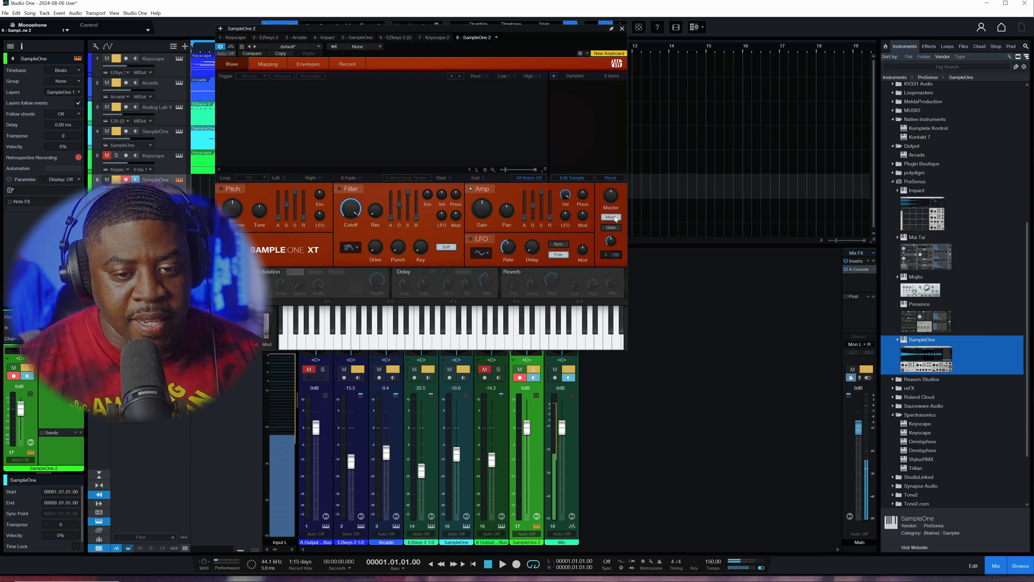
- Load Hi Hat [ Rex ].wav from the drum kit's Hi Hats folder into SampleOne and play the song
click(963, 46)
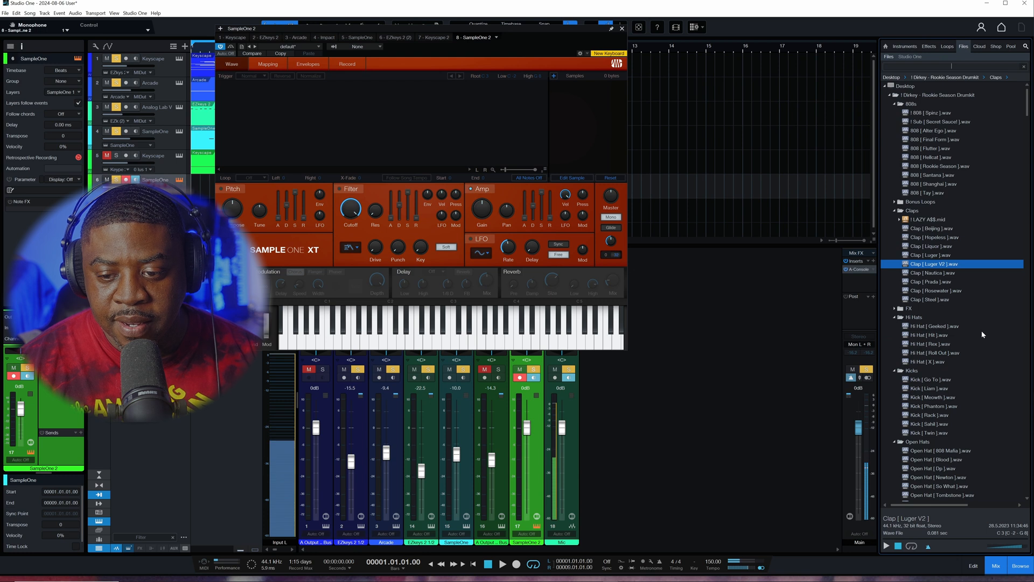
click(946, 345)
drag(946, 347, 451, 124)
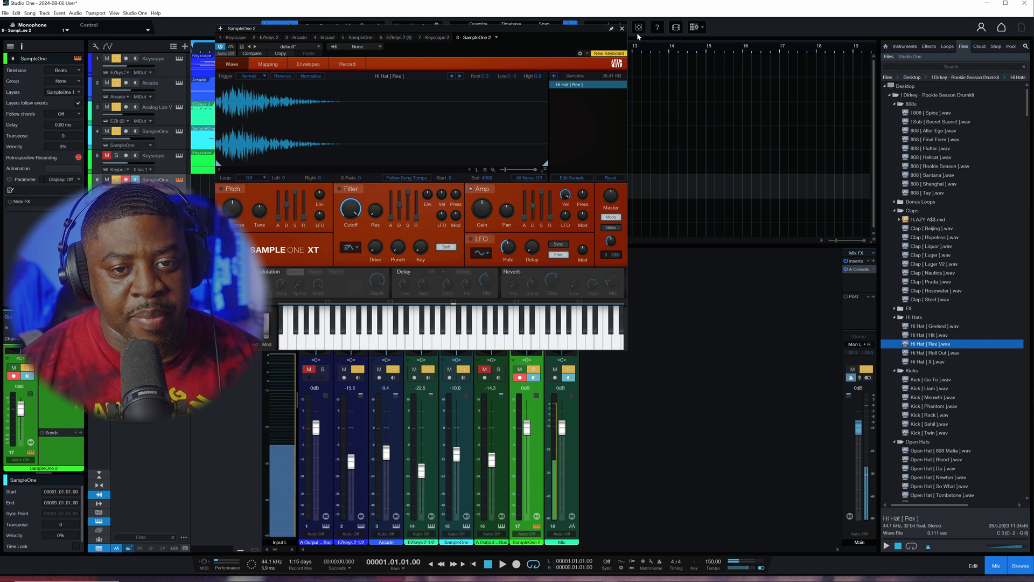
click(622, 28)
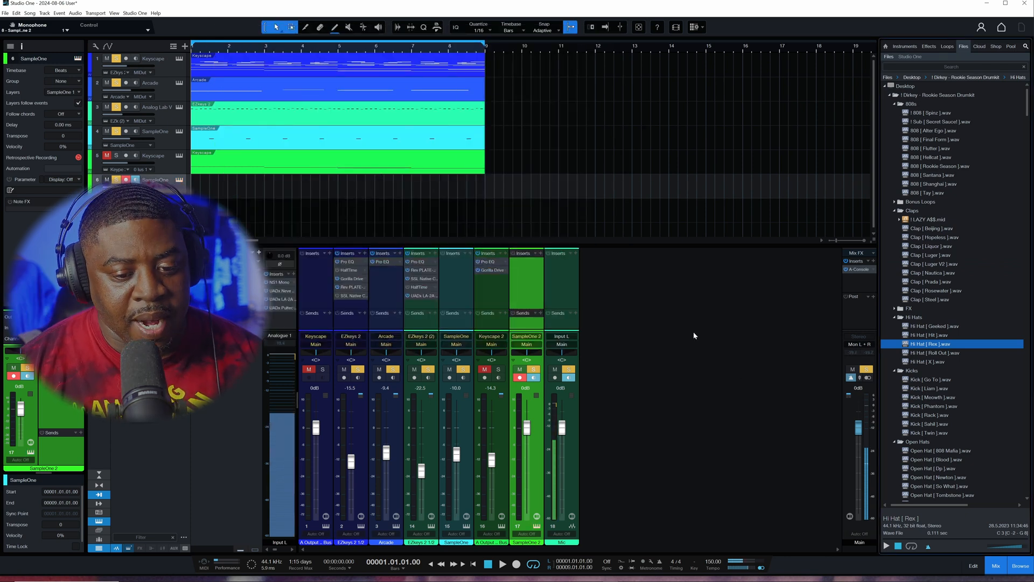
key(space)
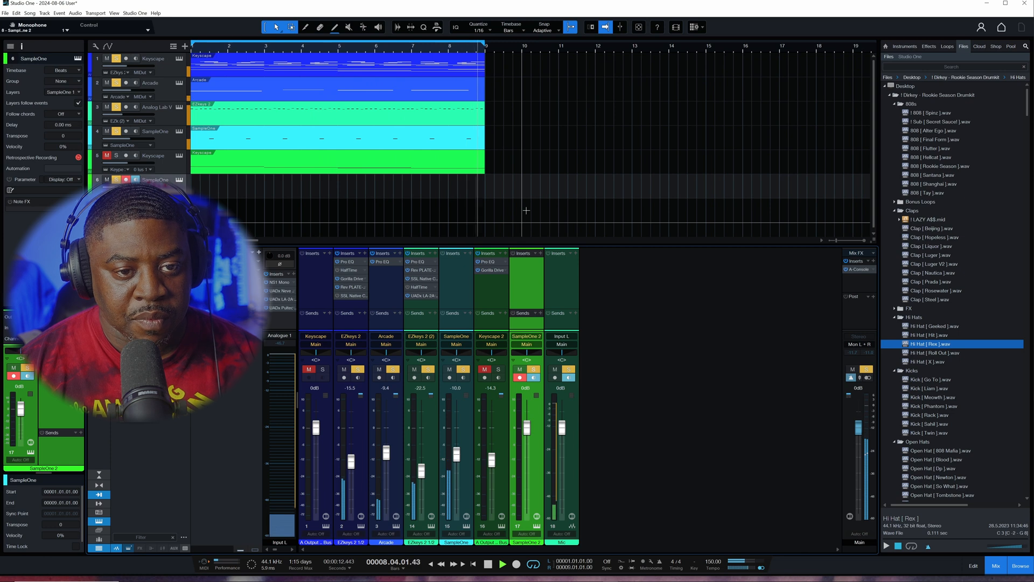
key(space)
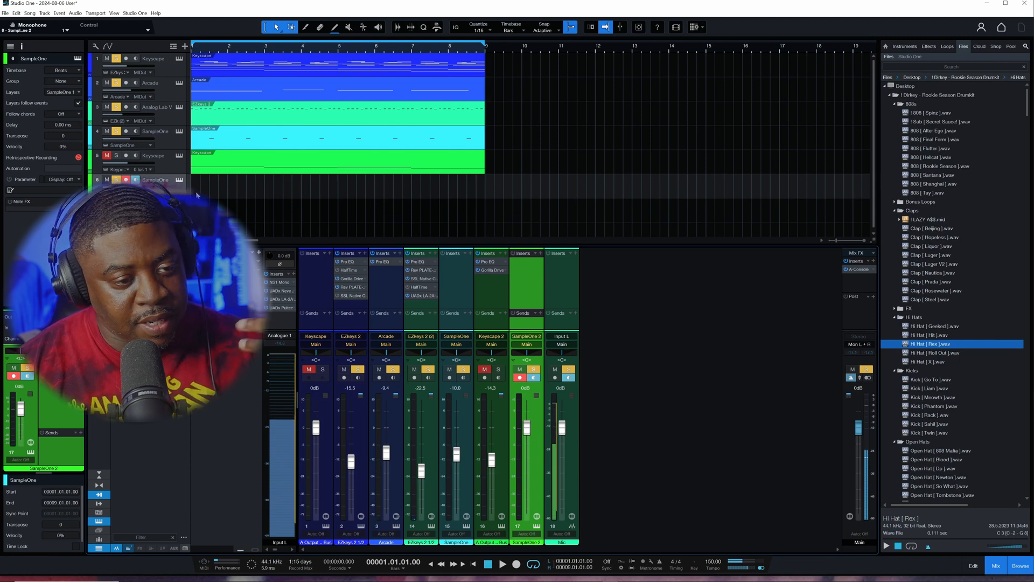
- Create an empty eight-bar part on the new SampleOne track and open it in the note editor around C3
double_click(197, 195)
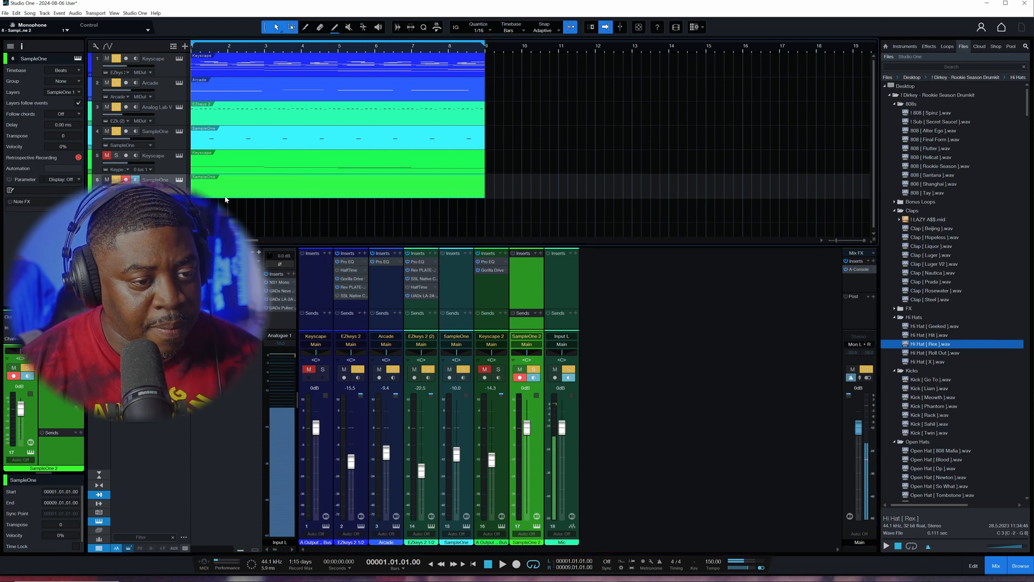
double_click(218, 197)
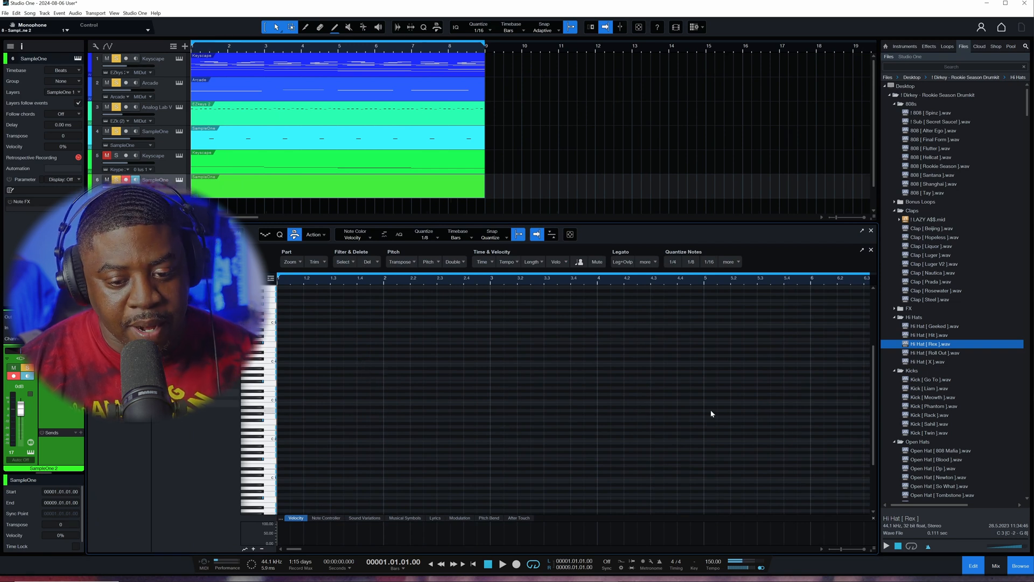
mouse_move(874, 549)
drag(872, 540, 871, 445)
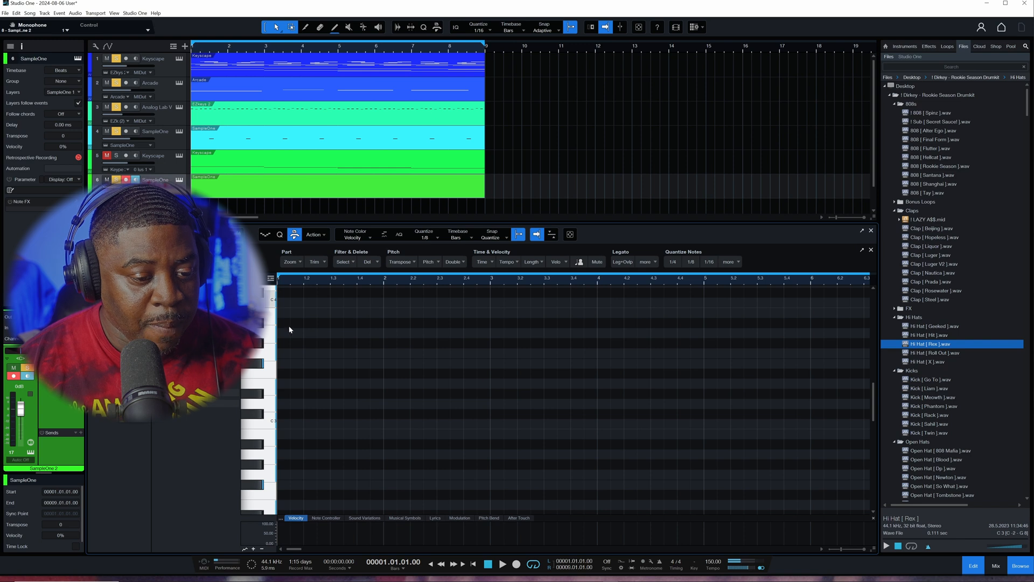
- Place an eighth-note C3 at the start of the part and lower the SampleOne track's volume
click(283, 422)
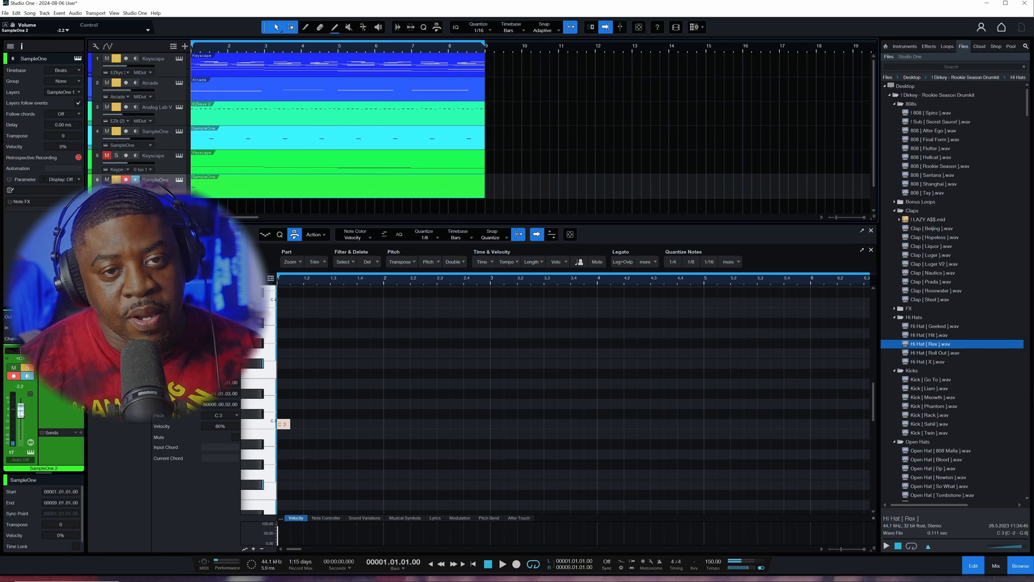
drag(20, 412, 23, 418)
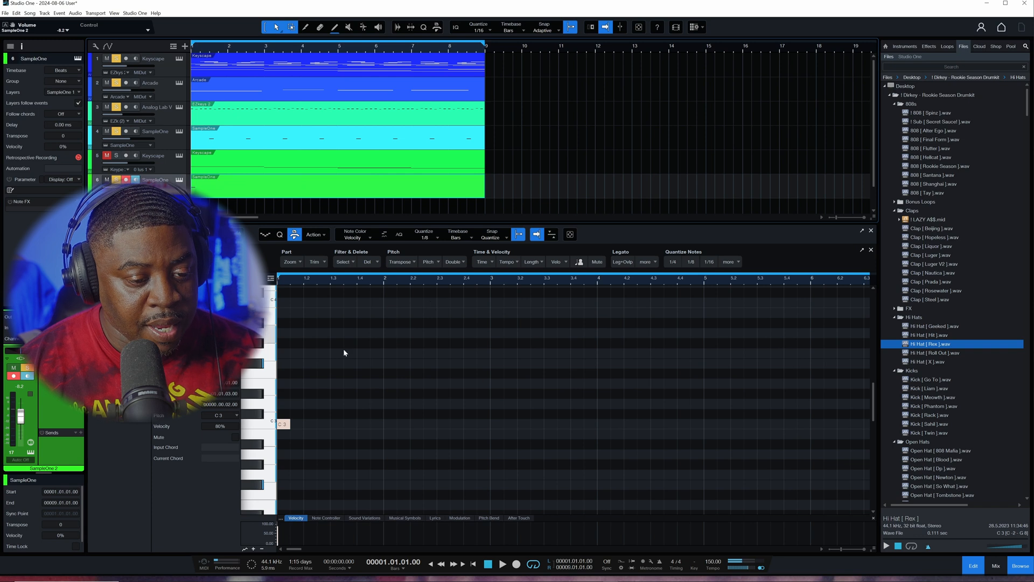
drag(369, 455, 278, 379)
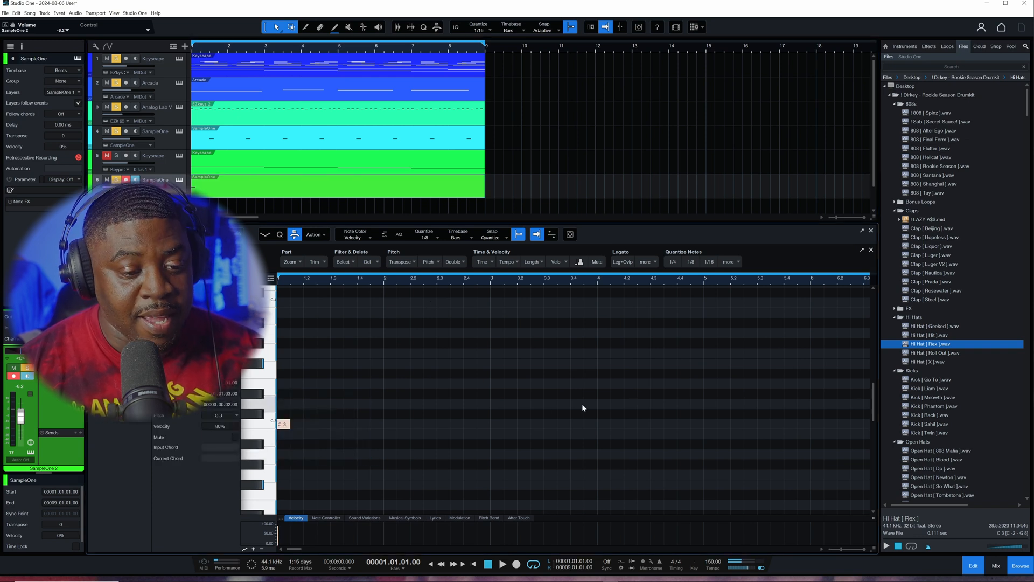
- Duplicate the C3 note repeatedly to fill the first four bars with eighth-note hi-hats
key(d)
key(d)
key(d)
key(d)
key(d)
key(d)
key(d)
key(d)
key(d)
key(d)
key(d)
key(d)
key(d)
key(d)
key(d)
key(d)
key(d)
key(d)
key(d)
key(d)
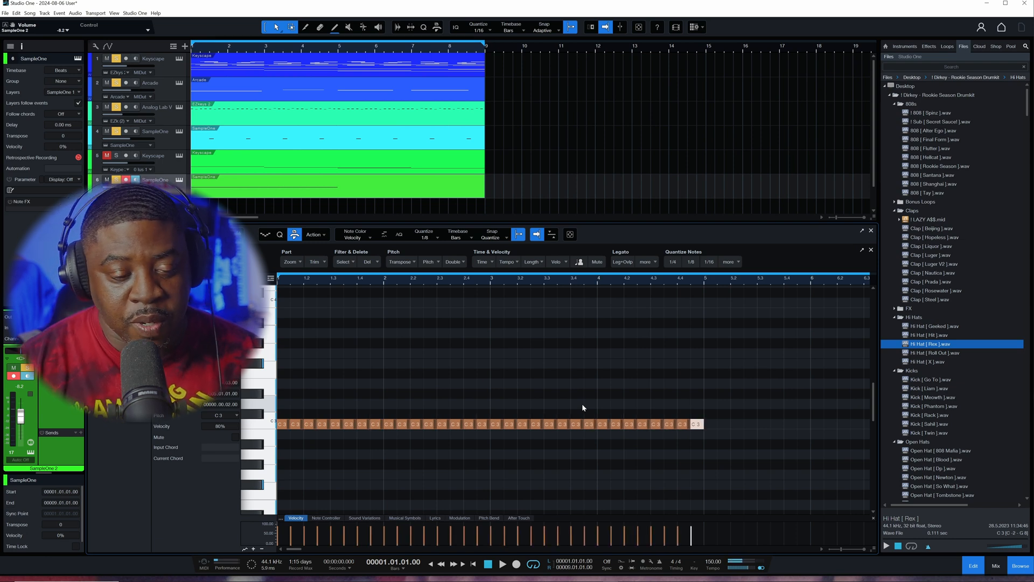
- Set the hi-hat track's volume to -16.0 dB while the song plays
key(space)
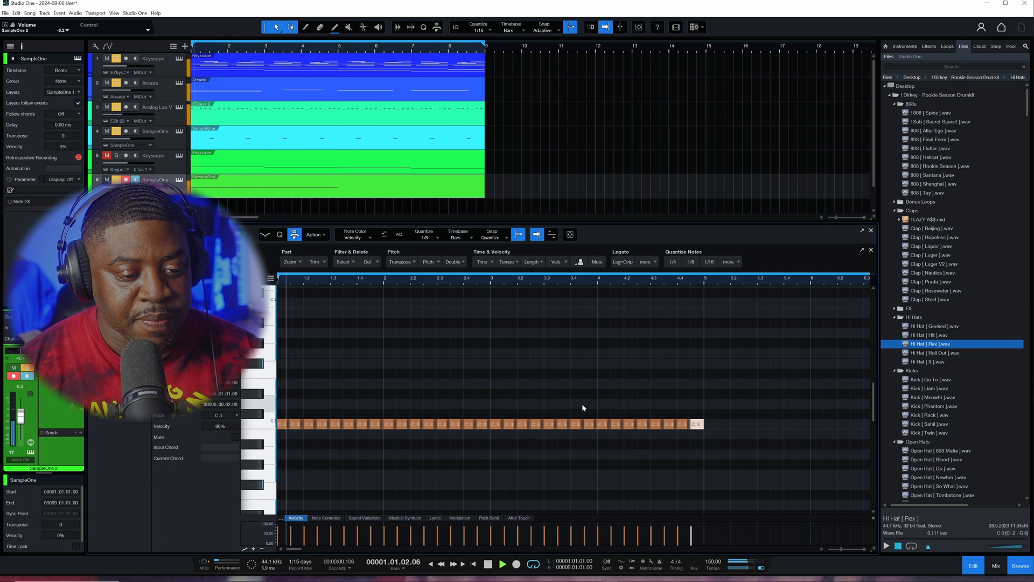
drag(21, 416, 25, 421)
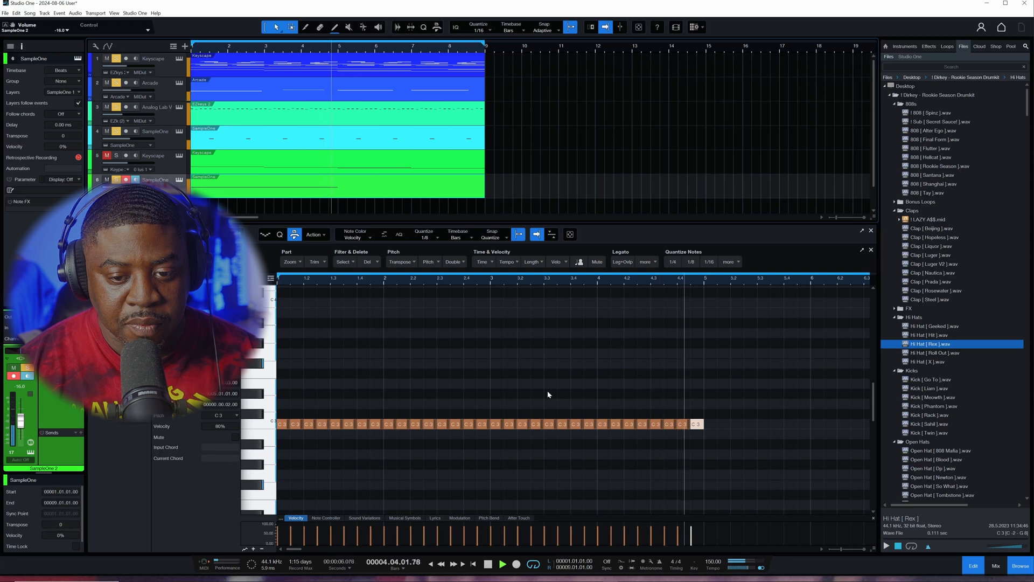
key(space)
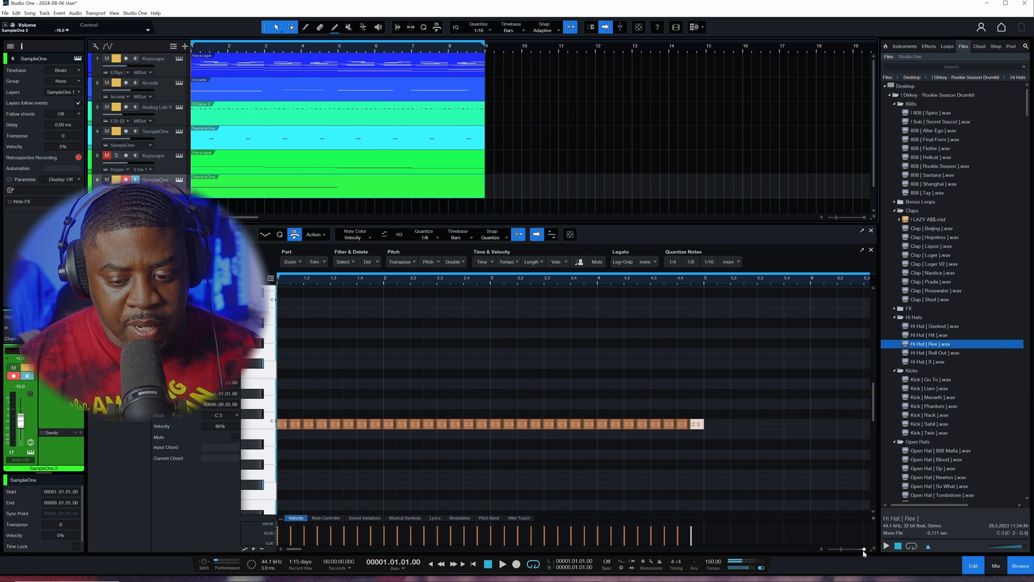
- Play back the eighth-note hi-hat pattern with the rest of the song
scroll(862, 551, up, 5)
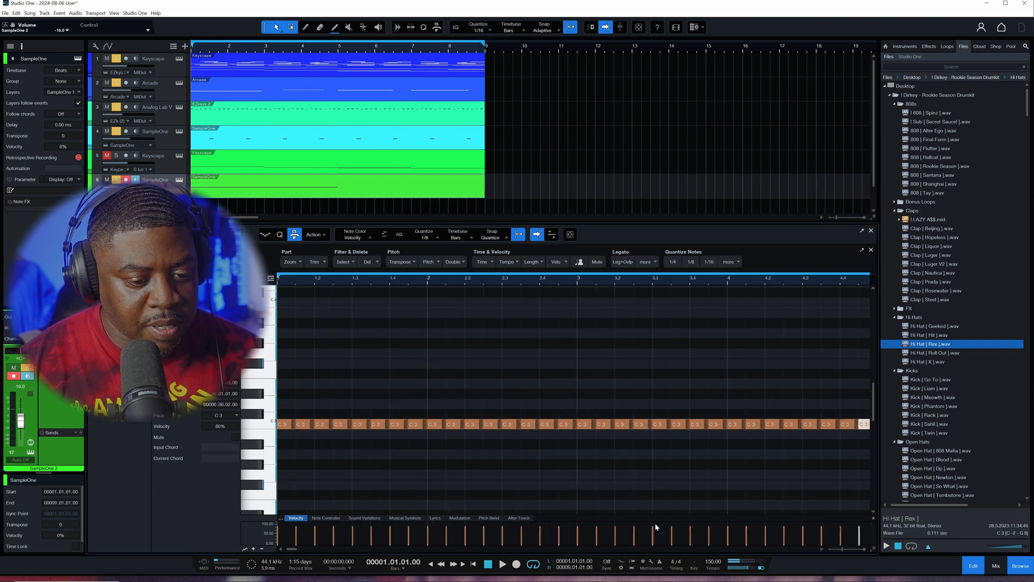
key(space)
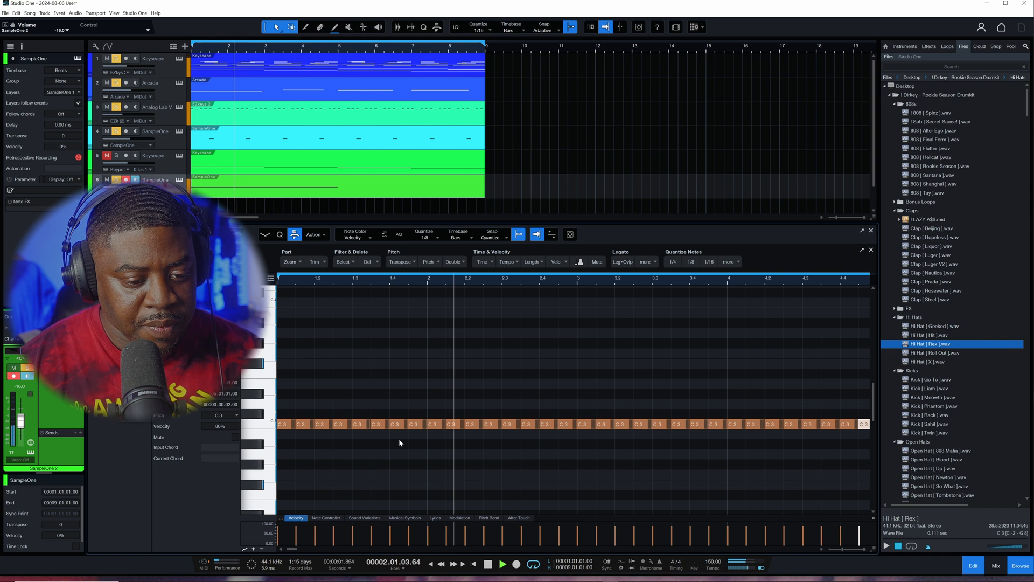
key(space)
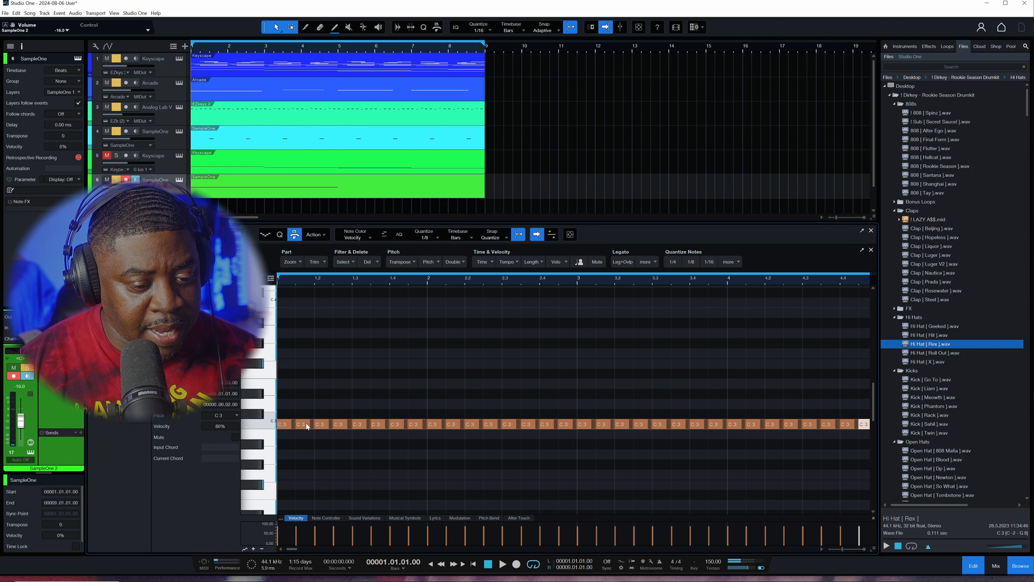
- Delete the fourth C3 note of bar 1 and the last C3 notes of bars 2 and 3
click(307, 426)
click(325, 426)
click(344, 426)
click(362, 425)
click(382, 426)
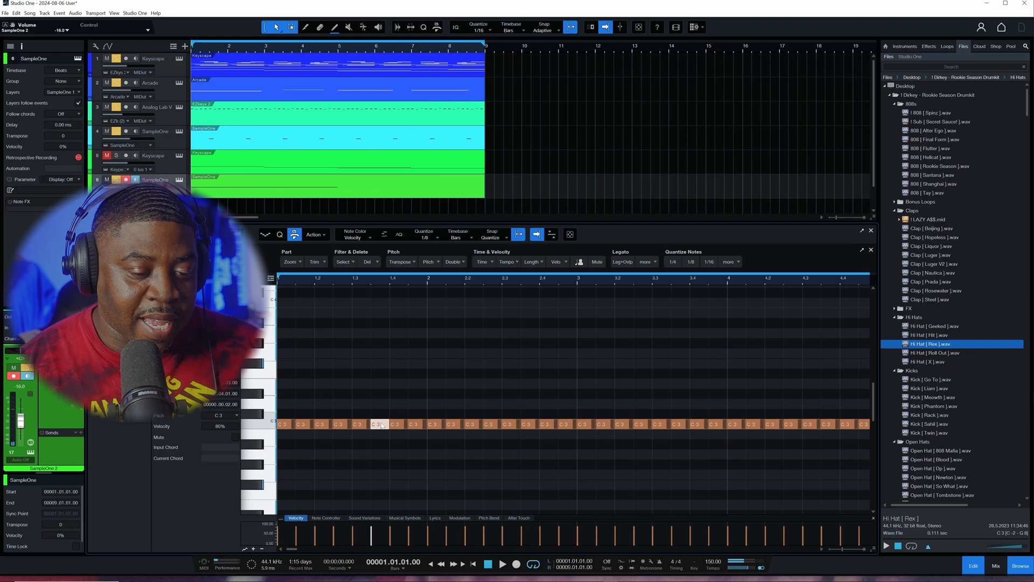
key(space)
key(Left)
key(Left)
key(Delete)
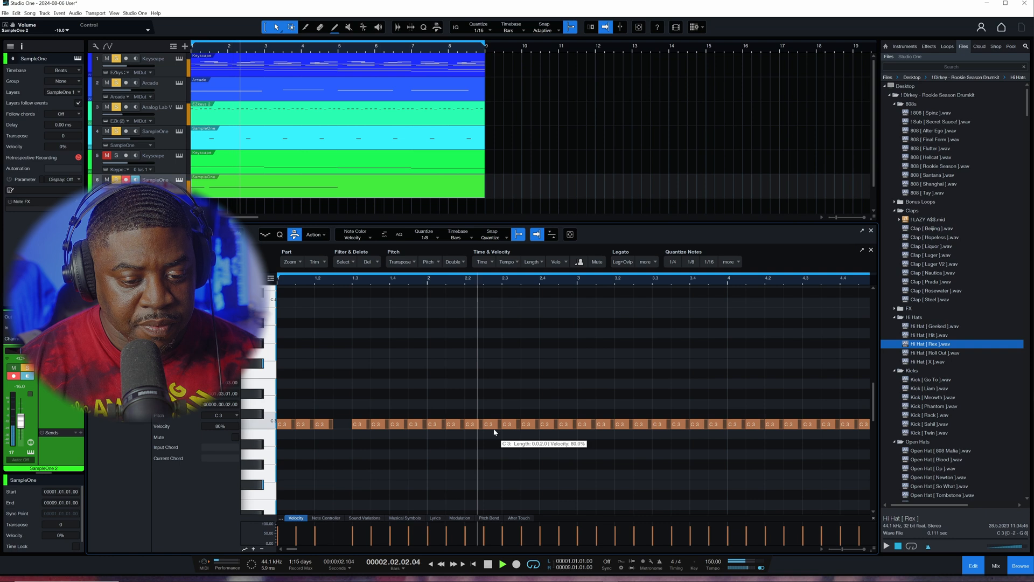
double_click(564, 431)
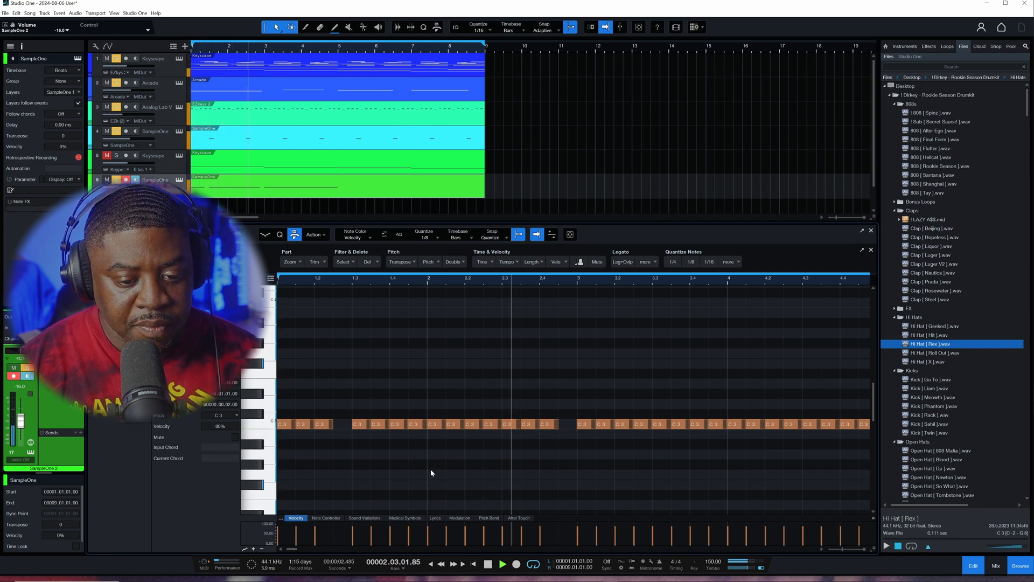
double_click(716, 424)
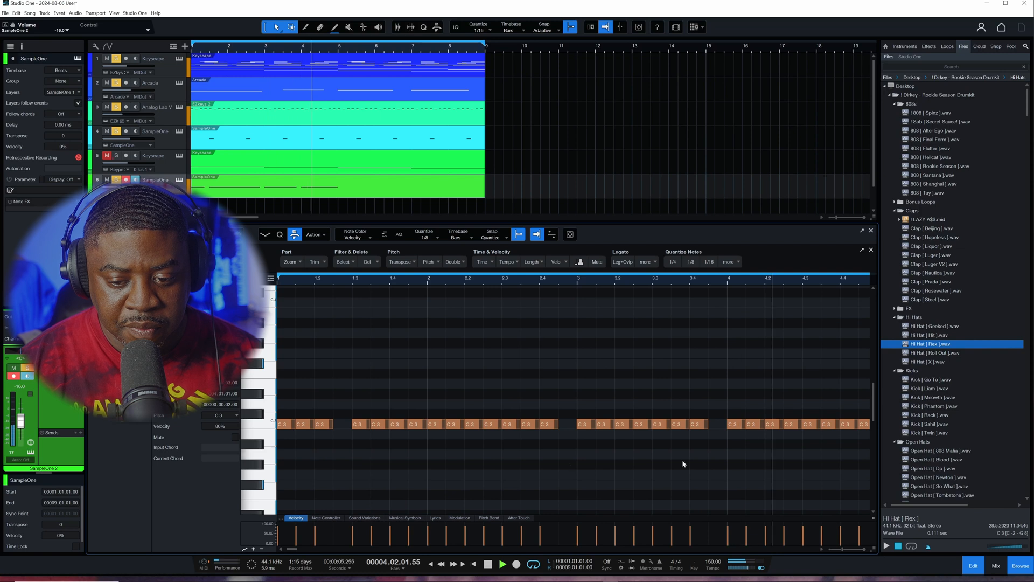
- Play back the hi-hat pattern with its gaps across the four bars
key(space)
click(822, 549)
click(823, 550)
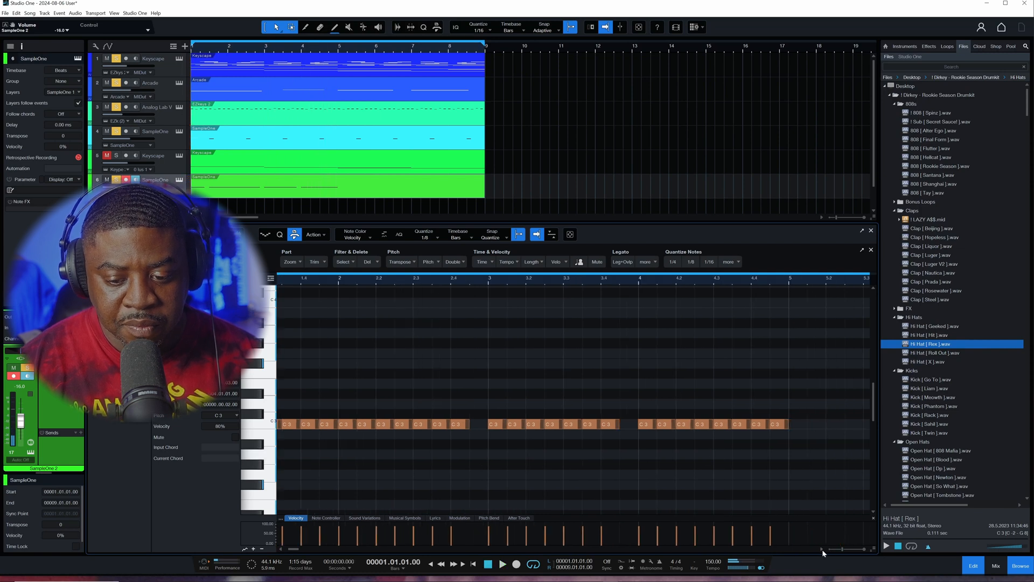
click(828, 550)
click(829, 549)
key(space)
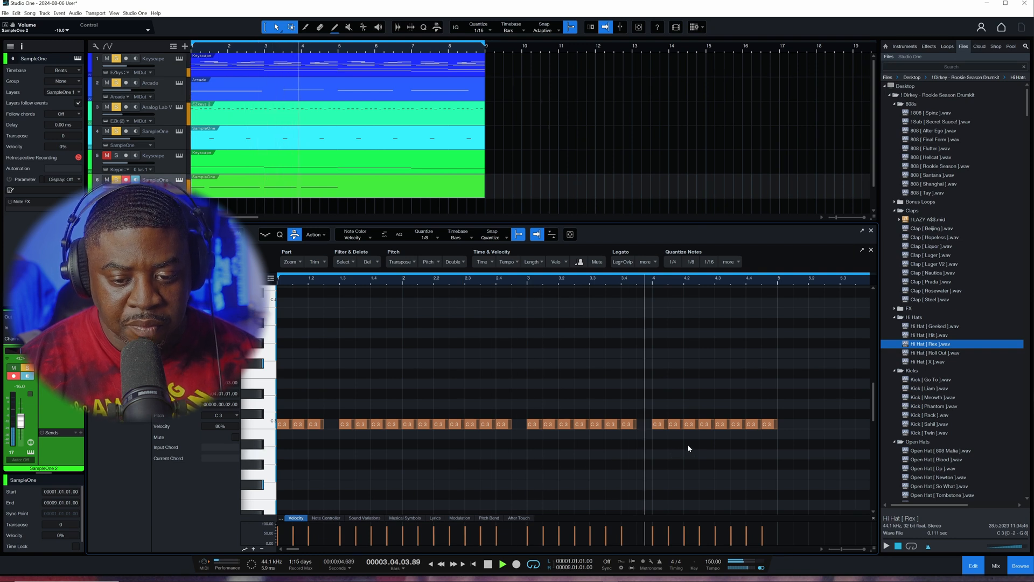
key(space)
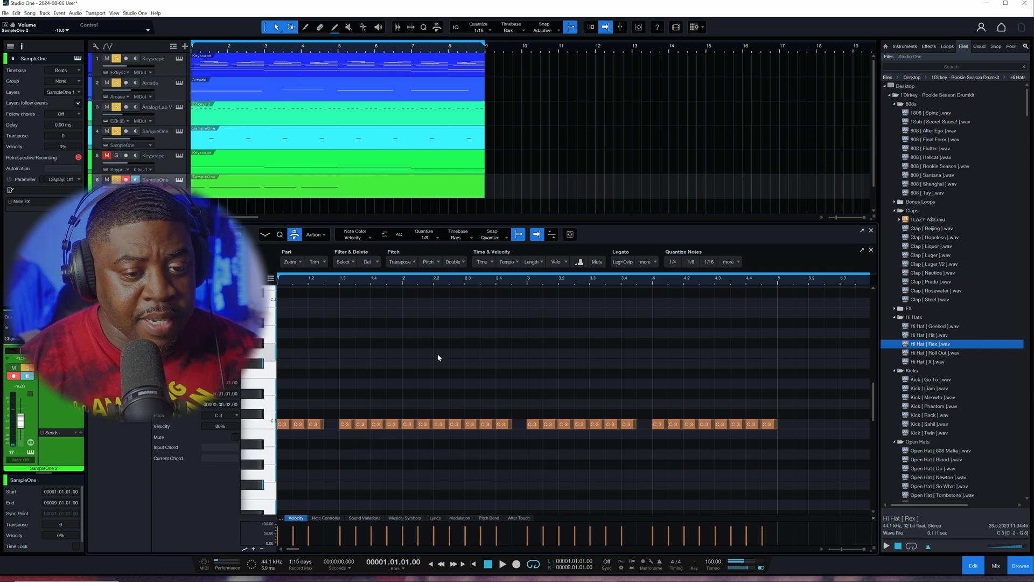
- Set the note editor's quantize to 1/32, split the C3 note at beat 1.3 at the grid, and play the roll
click(435, 238)
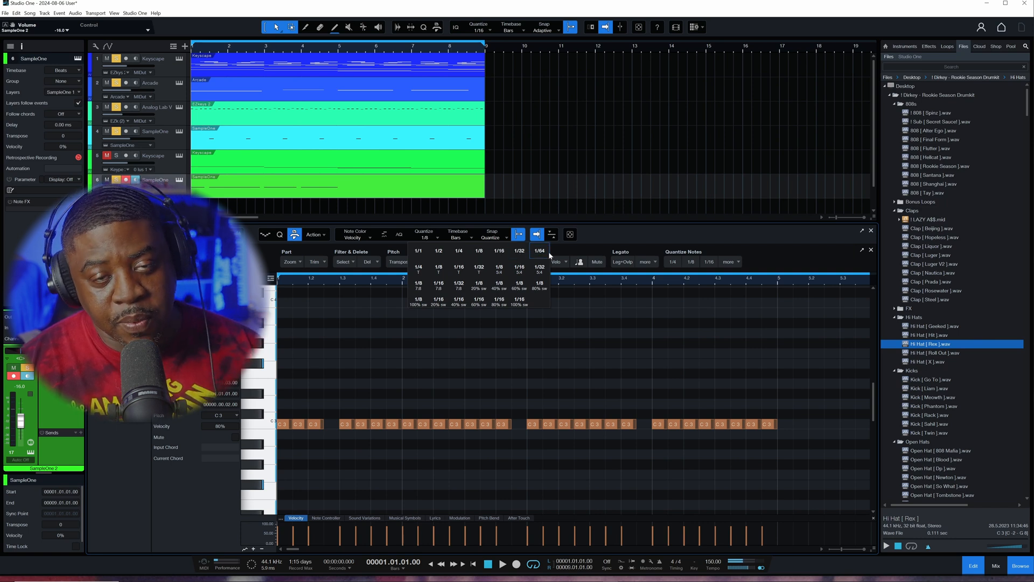
click(520, 253)
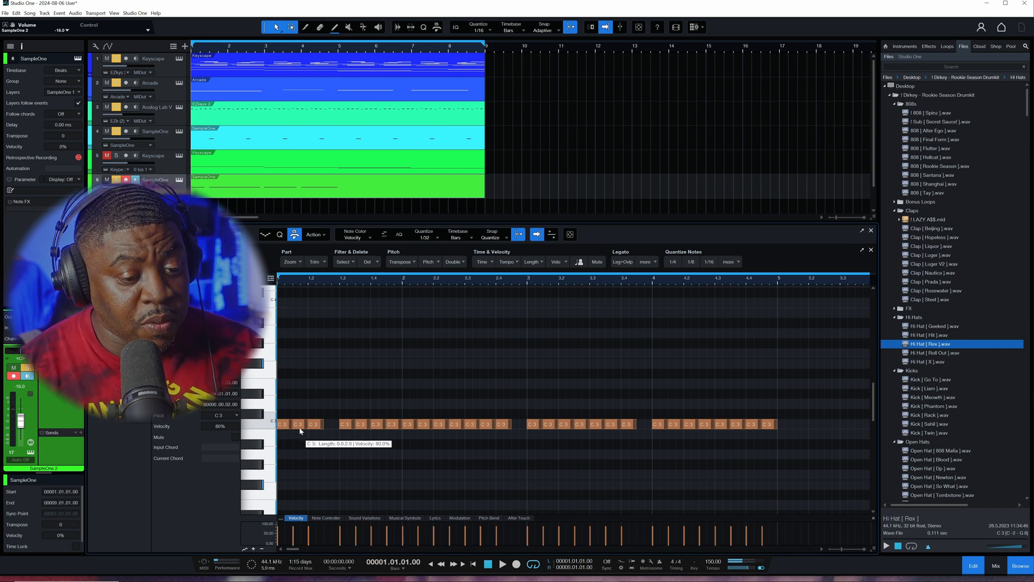
click(346, 425)
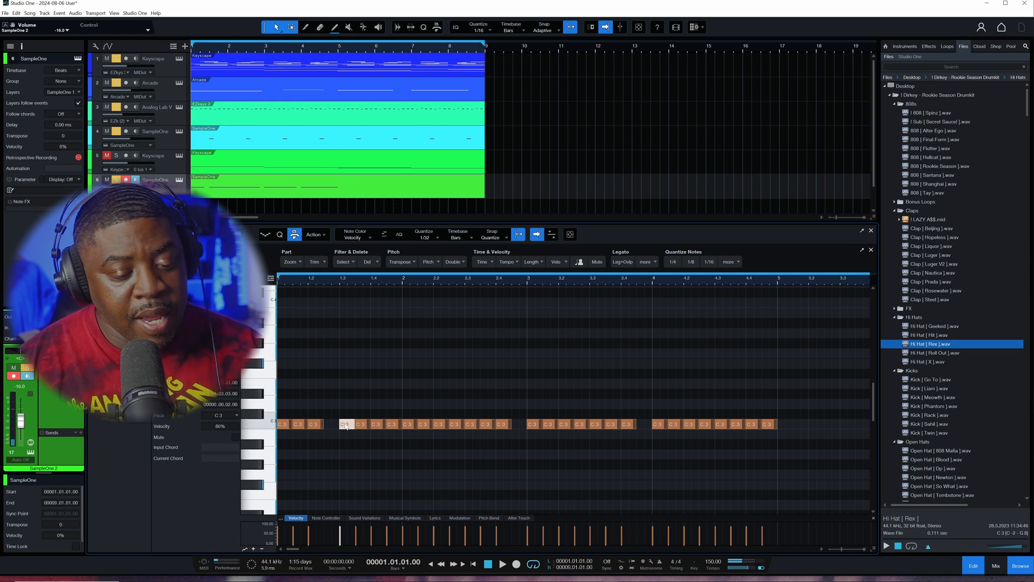
right_click(346, 426)
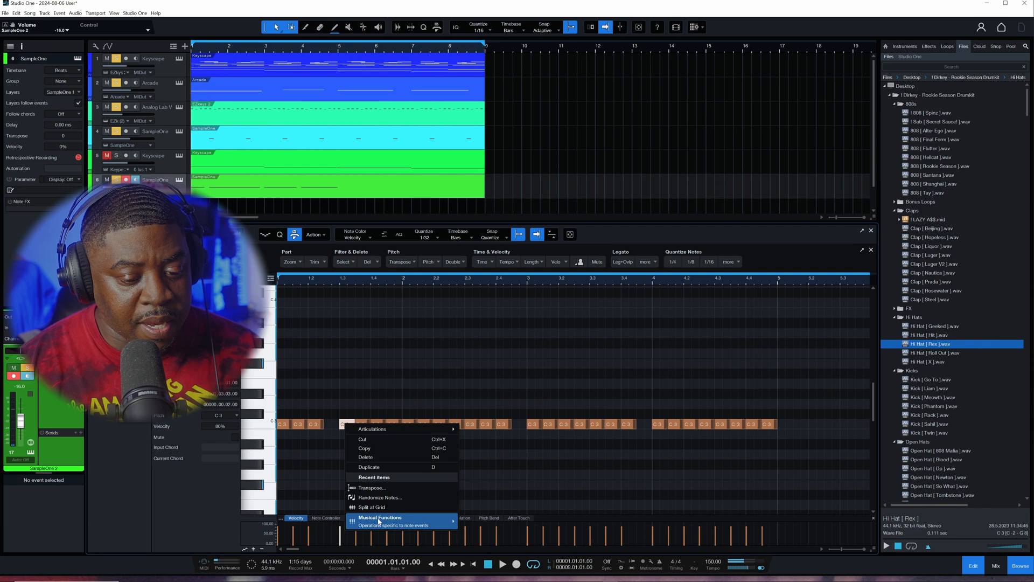
mouse_move(380, 521)
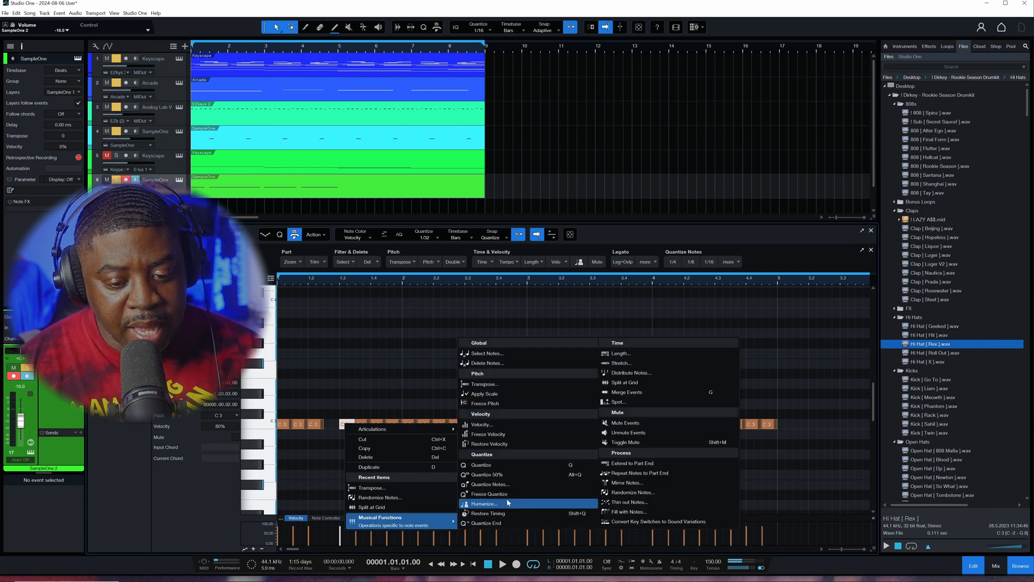
click(639, 383)
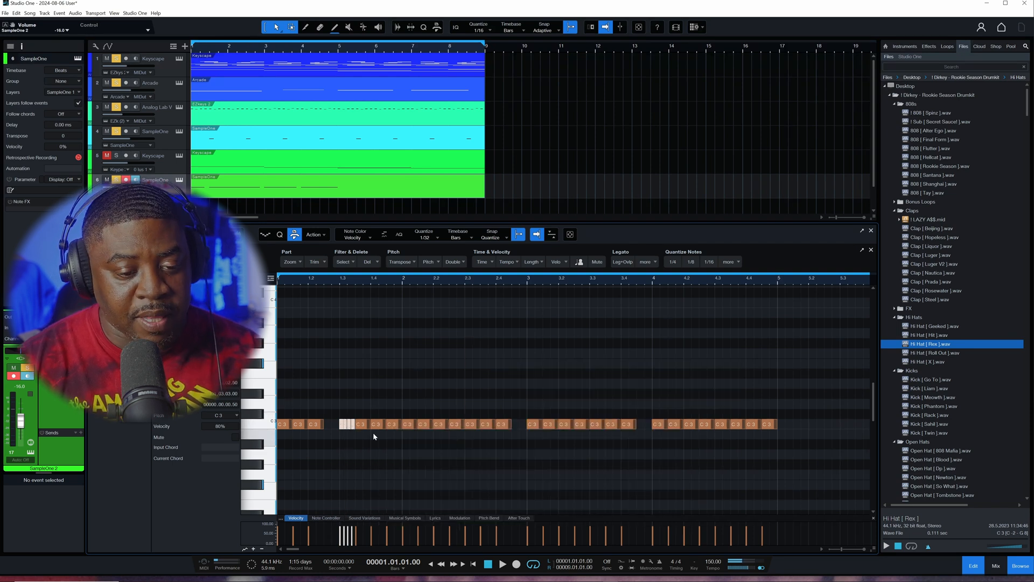
key(space)
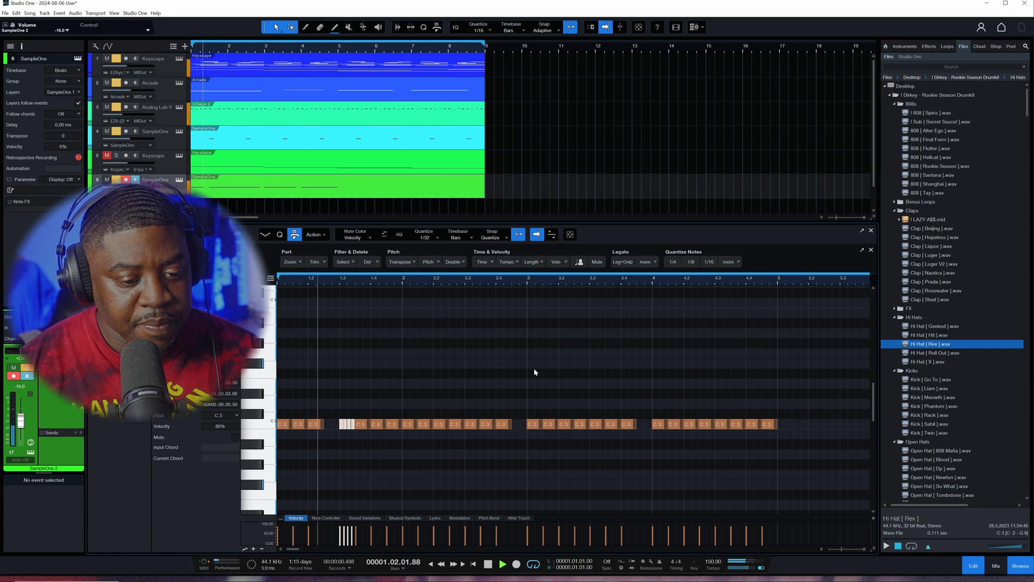
- Lower the velocities of the first roll notes at beat 1.3 into a rising ramp starting at about 28%
key(space)
key(space)
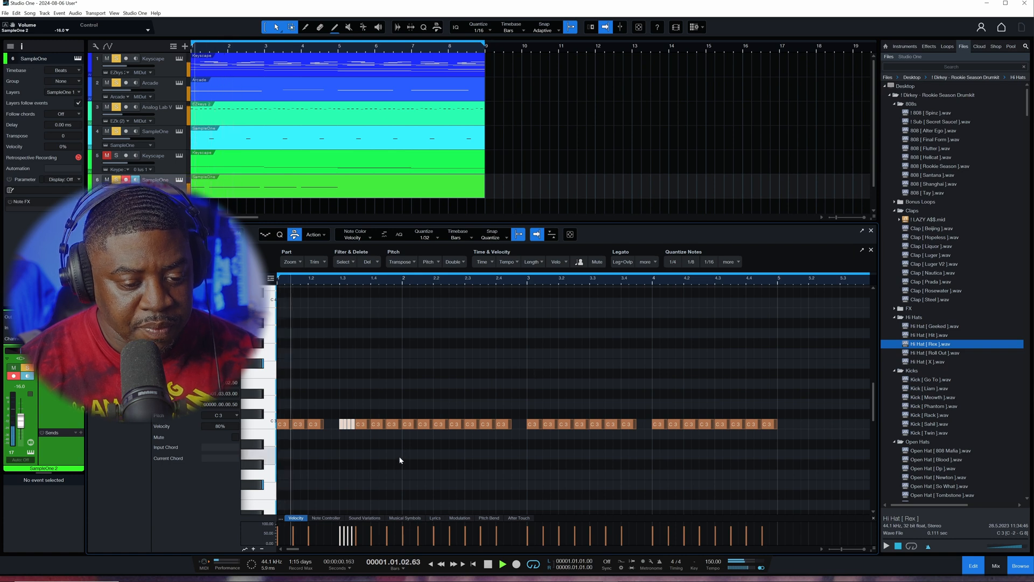
key(space)
click(331, 527)
drag(340, 536, 340, 539)
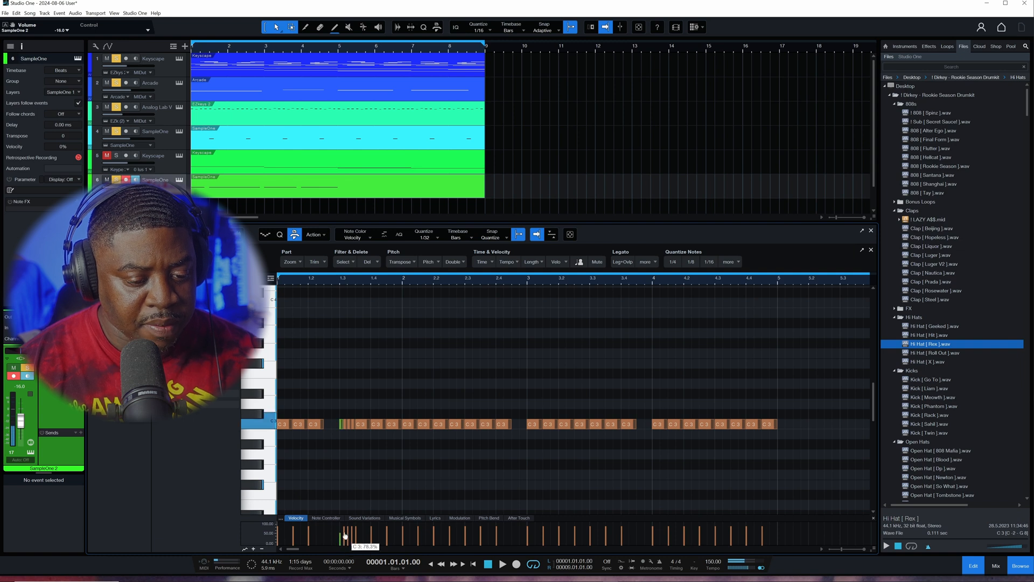
drag(343, 535, 344, 540)
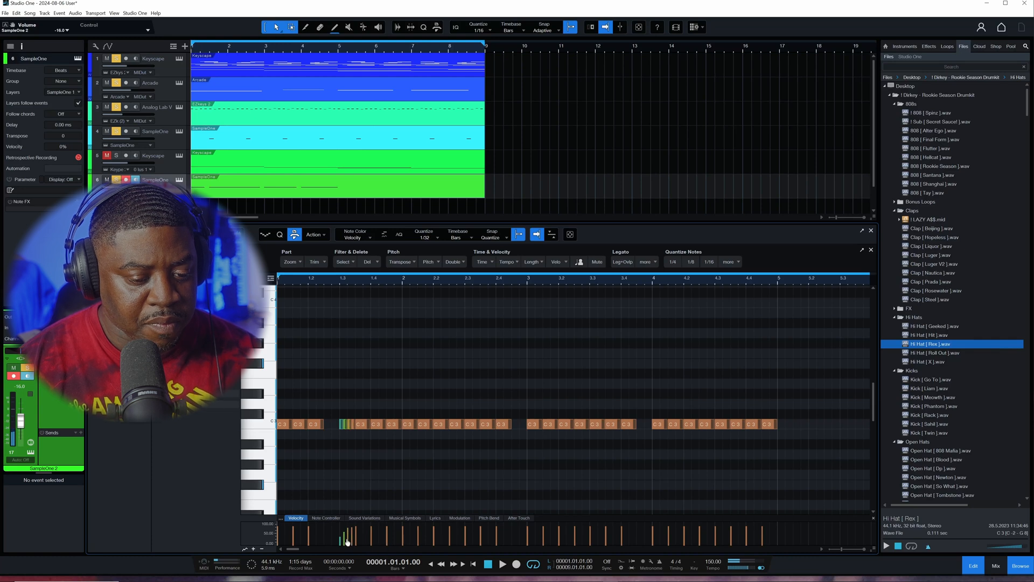
key(space)
key(space)
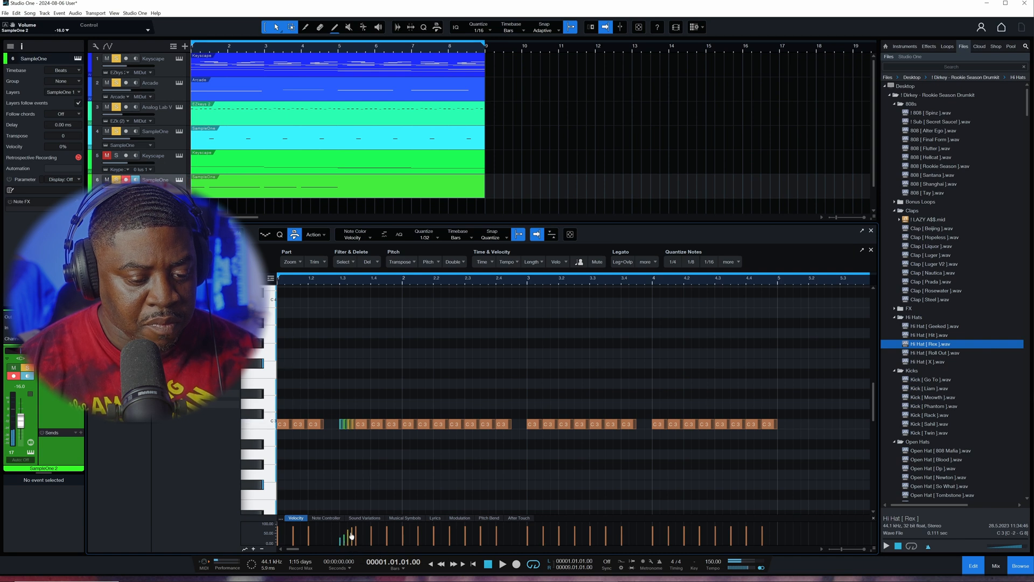
click(346, 541)
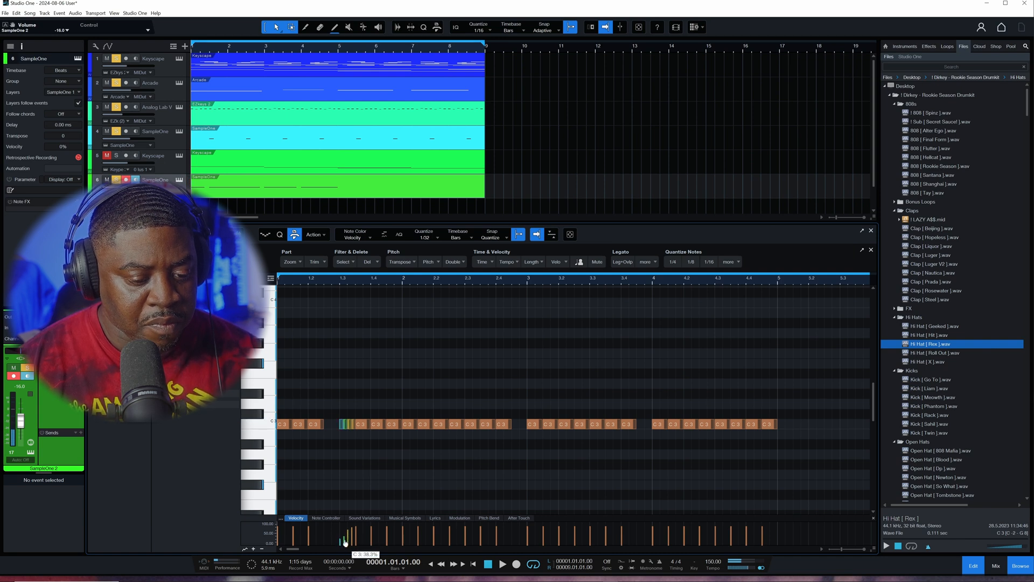
- Play back the hi-hat pattern to check the velocity ramp on the roll
key(space)
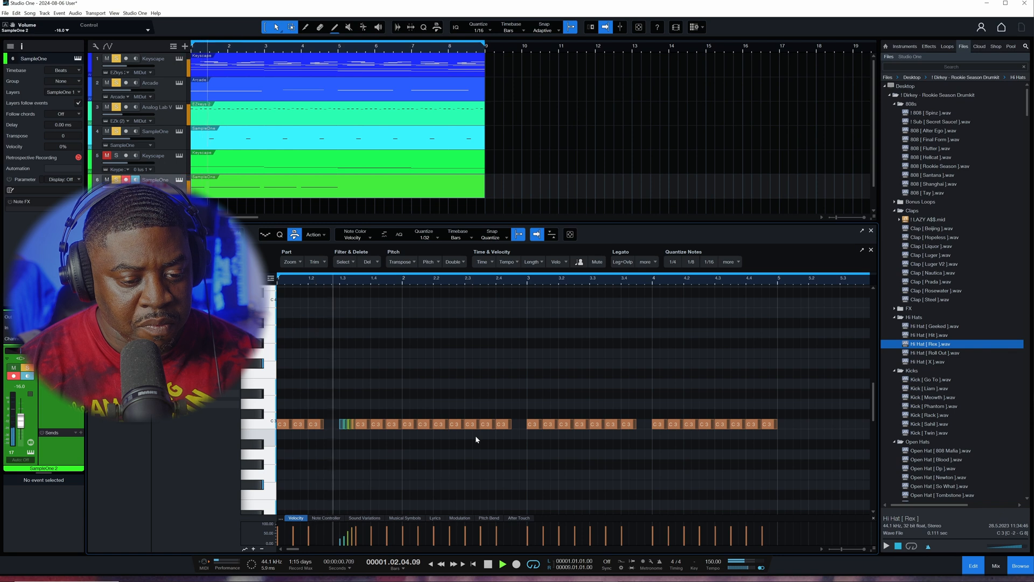
key(space)
key(space)
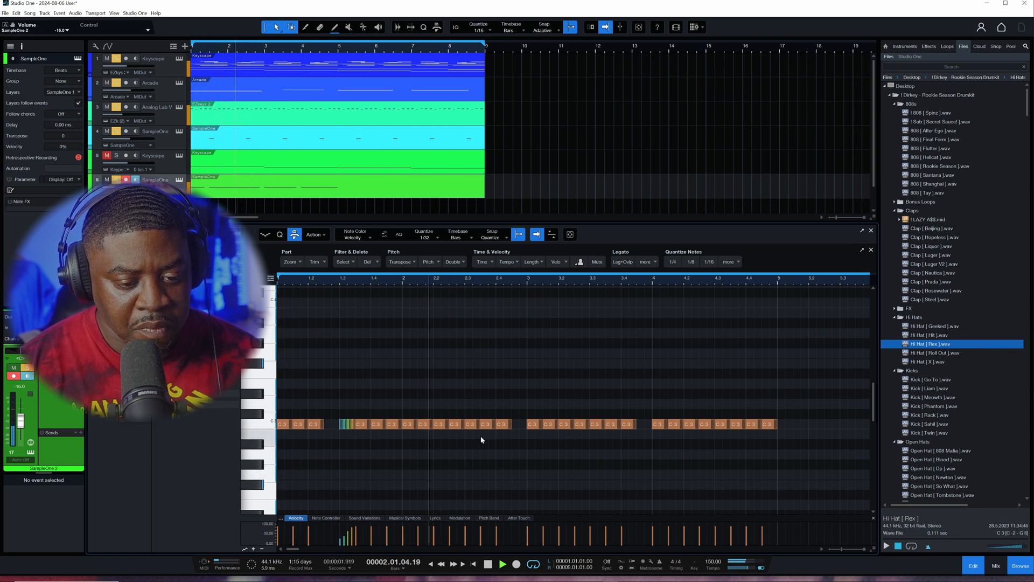
key(space)
key(space)
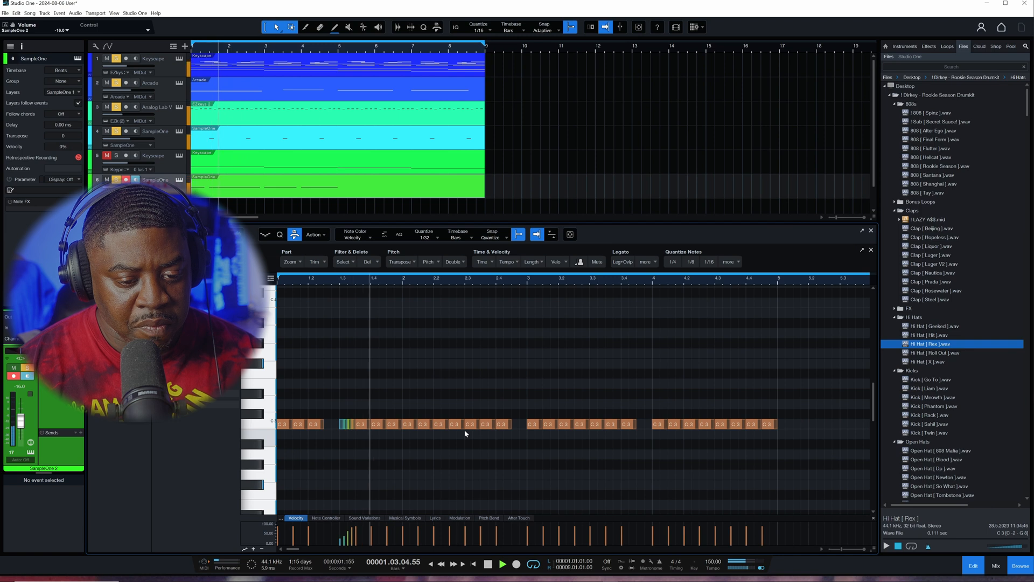
key(space)
- Set the note editor's quantize to 1/16, split the fourth C3 note of bar 2 at the grid, and play it back
click(457, 425)
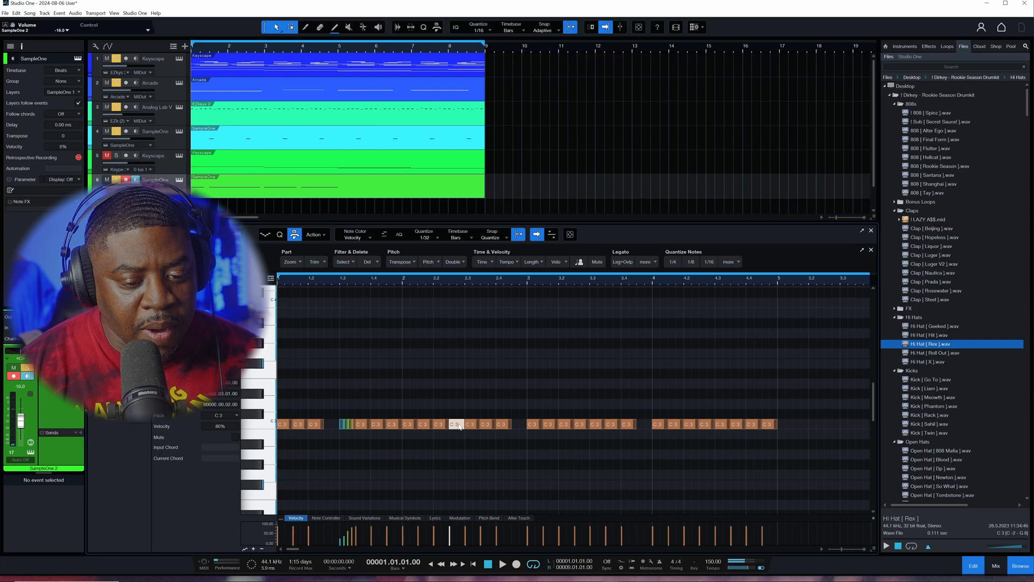
click(427, 238)
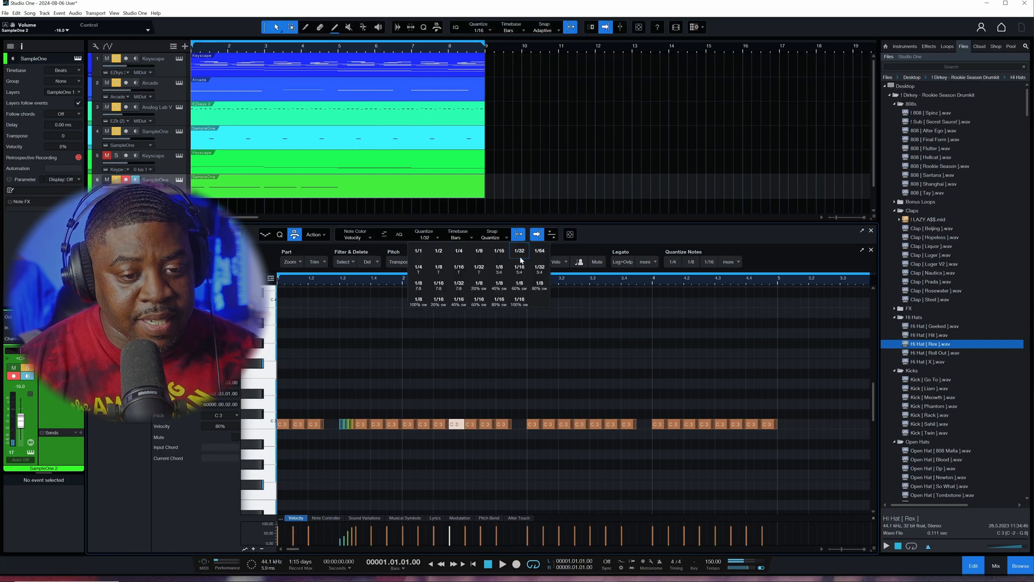
click(500, 252)
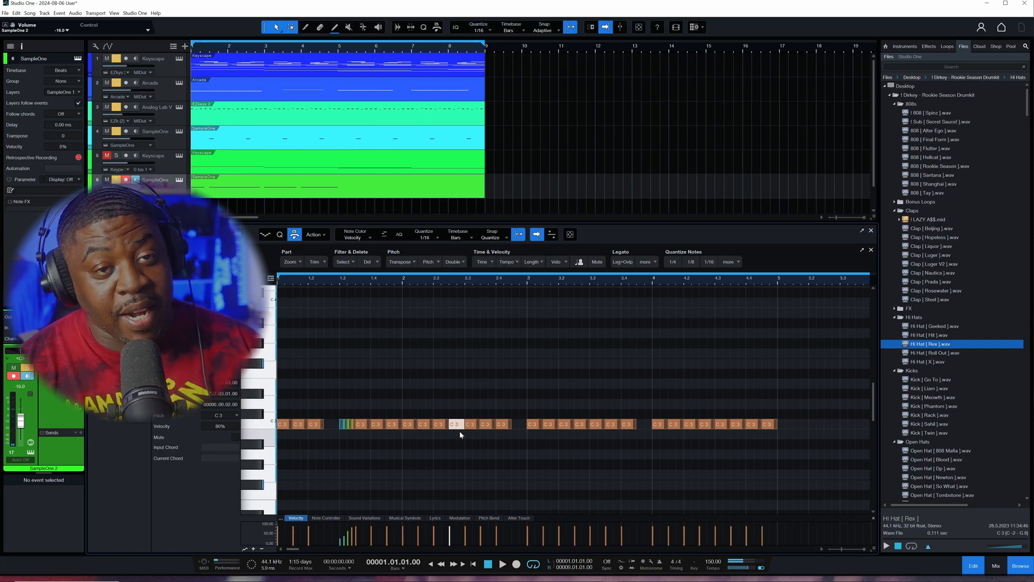
right_click(458, 426)
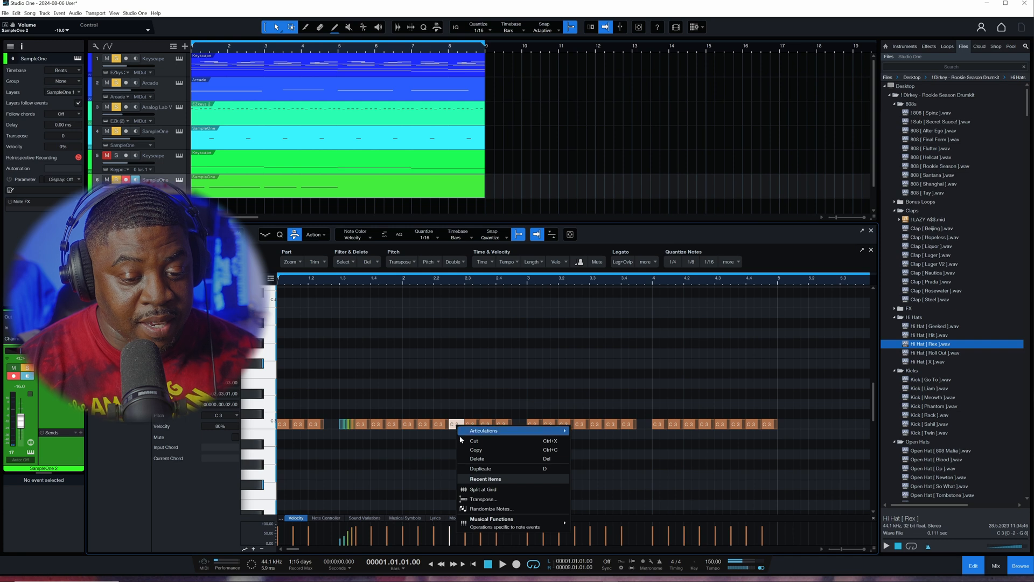
click(479, 489)
key(space)
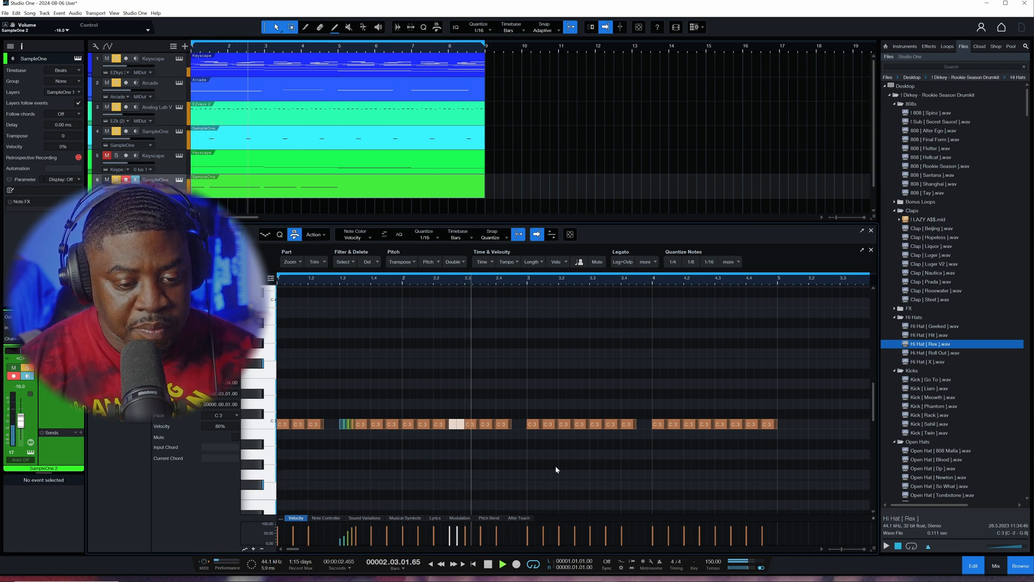
key(space)
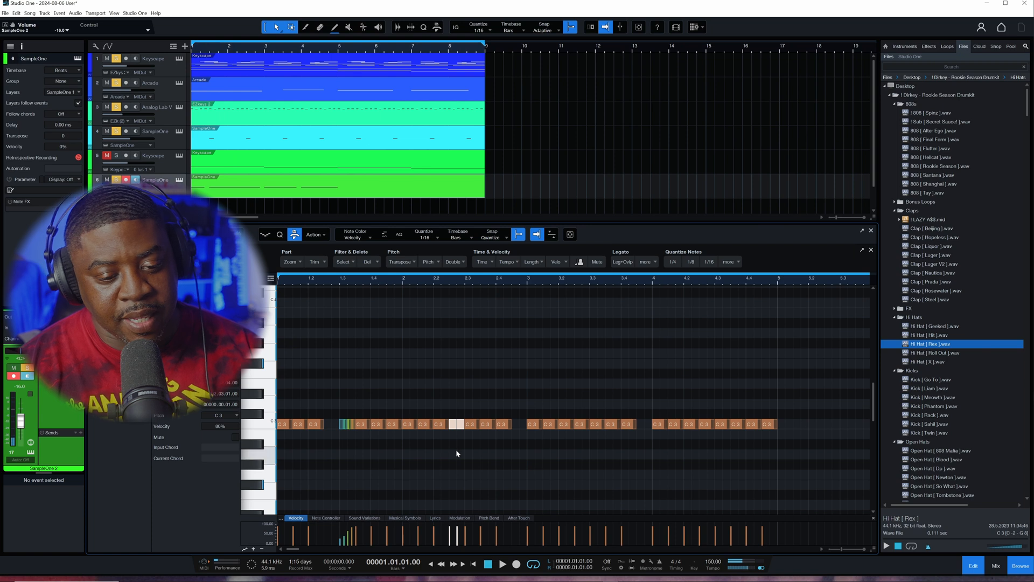
key(space)
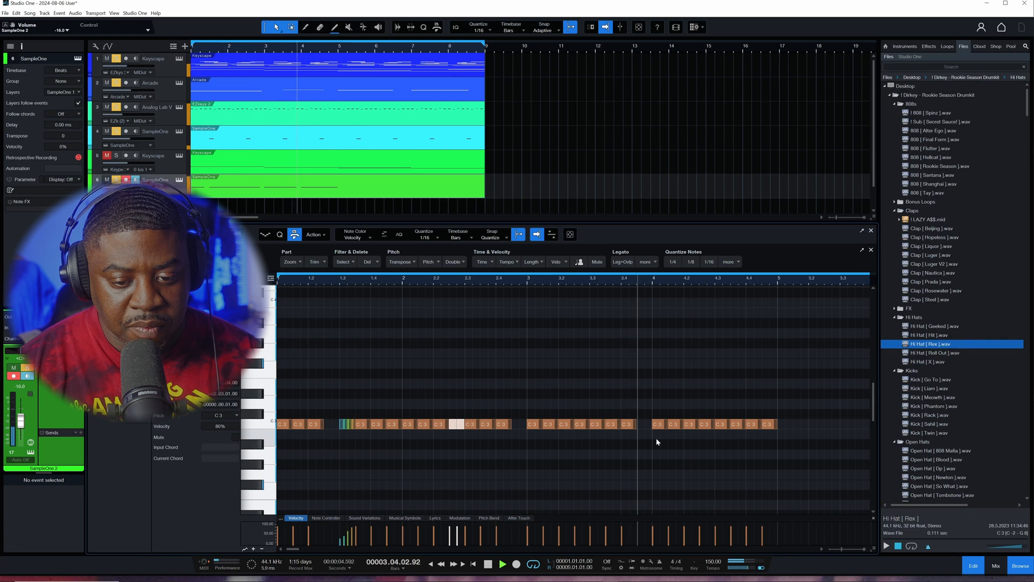
key(space)
- Set the note editor's quantize to 1/32, split the first C3 note of bar 4 at the grid, and play the pattern
click(658, 424)
click(430, 239)
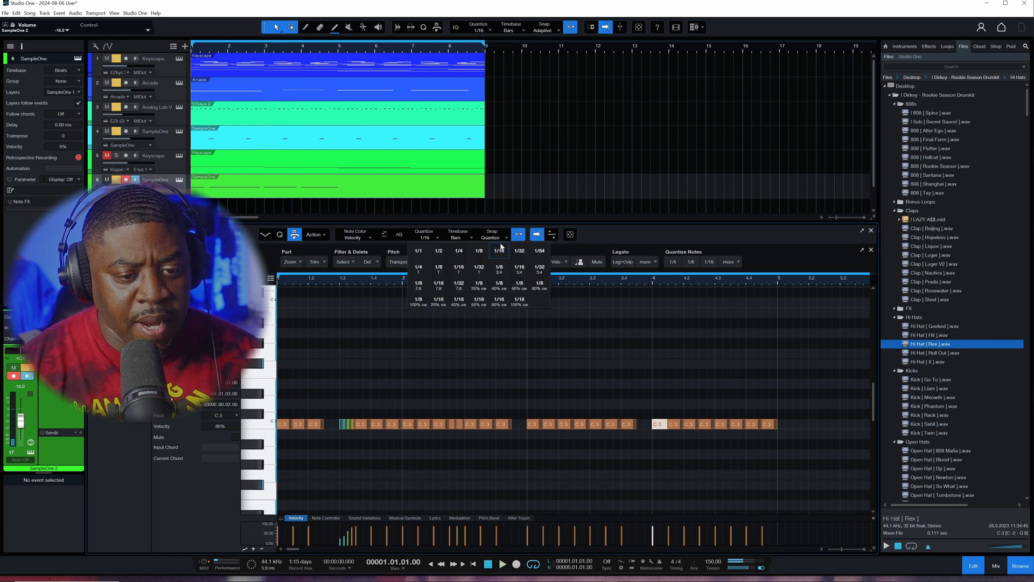
click(520, 251)
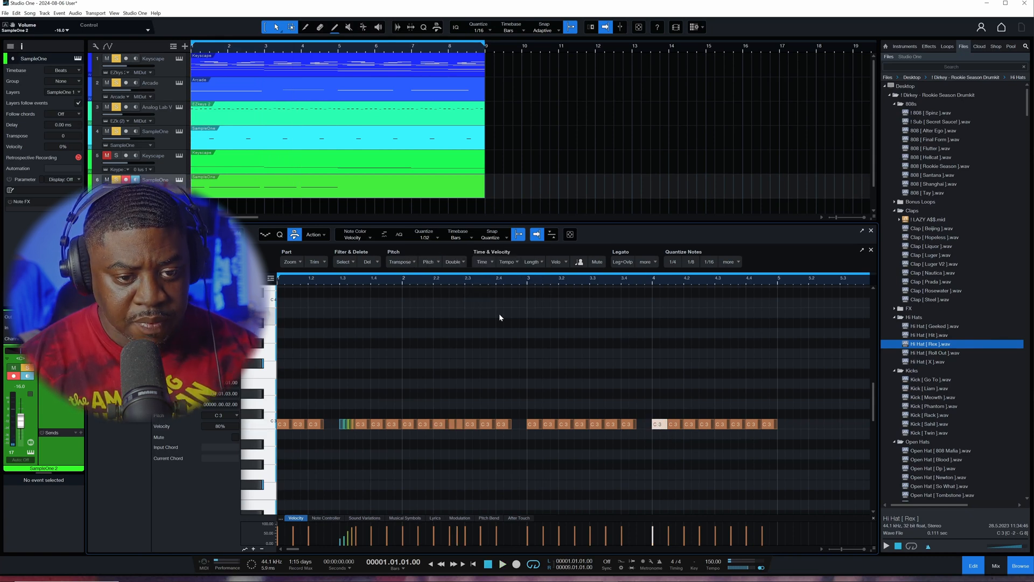
right_click(657, 425)
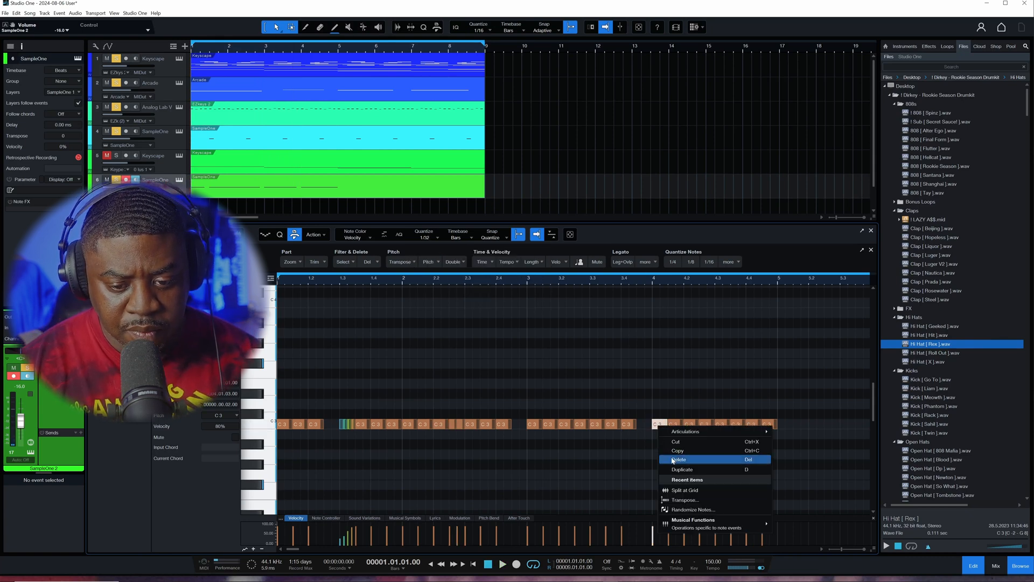
click(681, 491)
key(space)
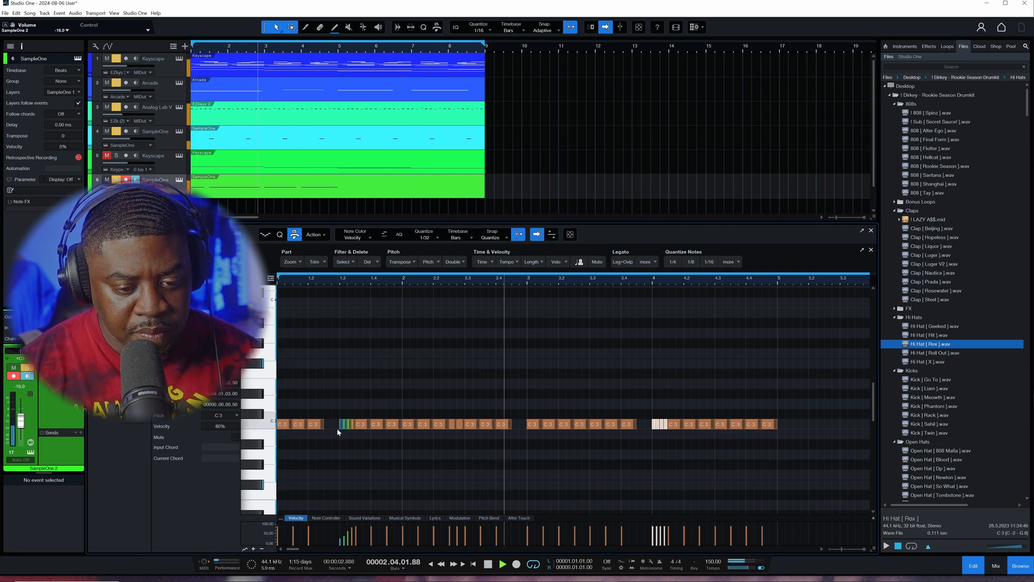
key(space)
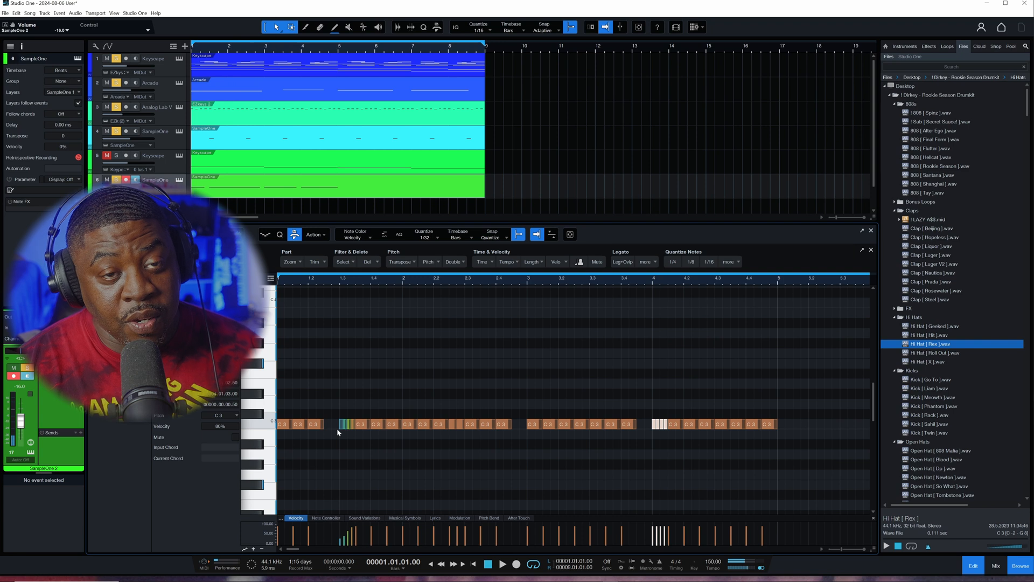
- Replace the first C3 note of bar 1 with two 1/32 C3 notes on the first and second sixteenths, and play back
double_click(284, 429)
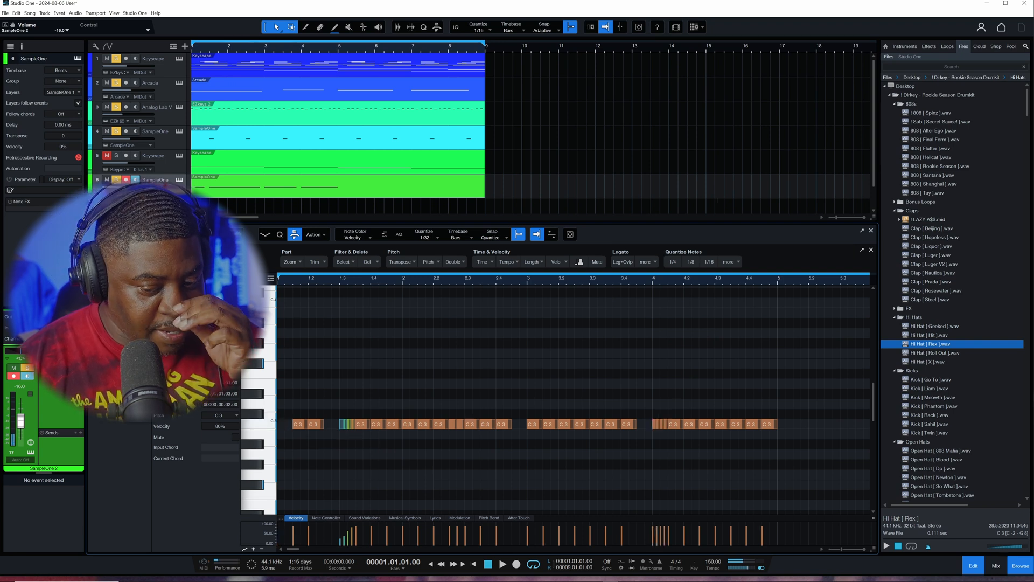
scroll(865, 550, up, 6)
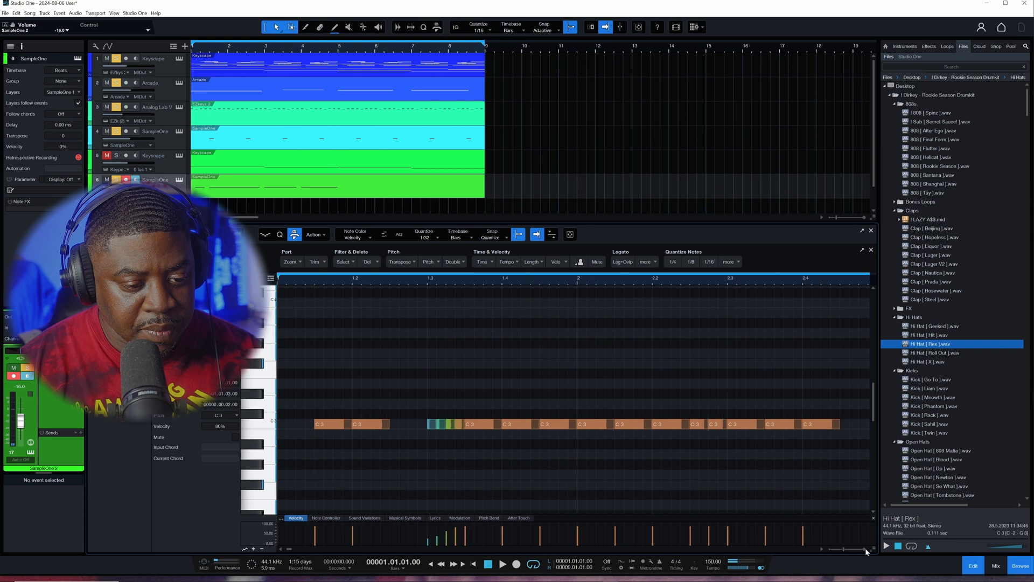
double_click(282, 422)
double_click(304, 424)
key(space)
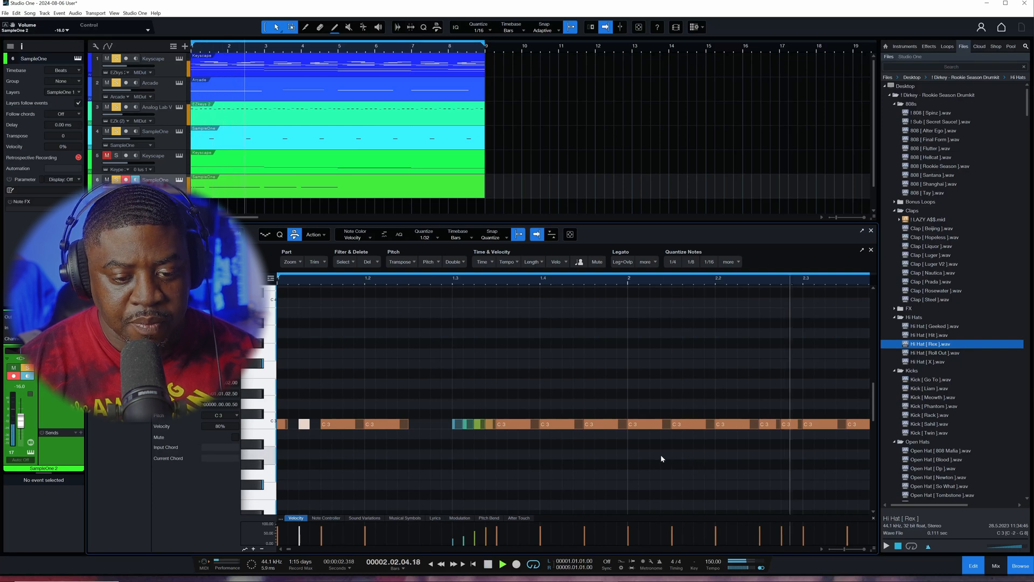
key(space)
- Transpose the four roll notes at beat 1.3 down five semitones to G2 and play back the start
drag(494, 440, 443, 400)
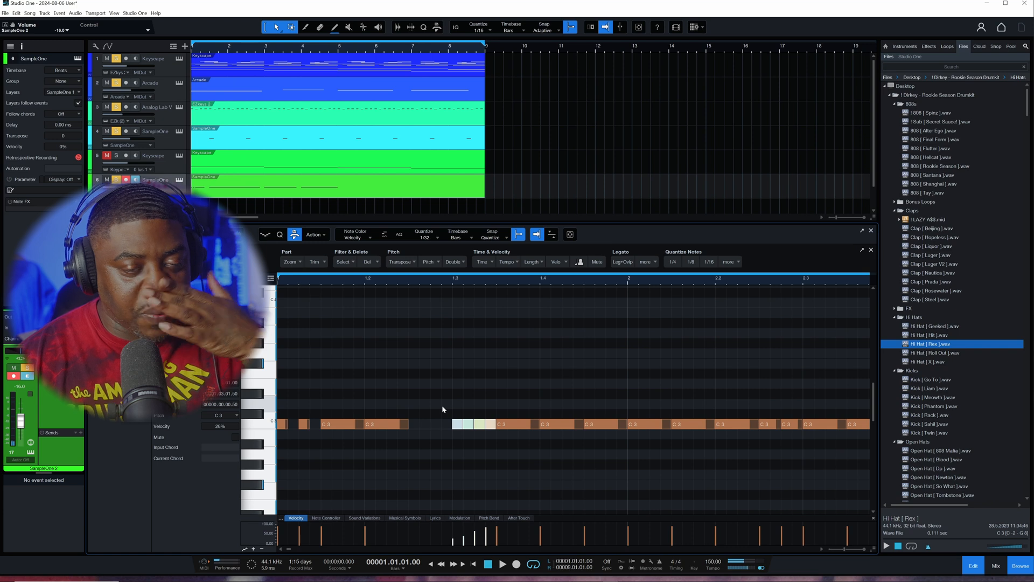
key(Down)
key(Down)
key(Down)
key(Down)
key(Down)
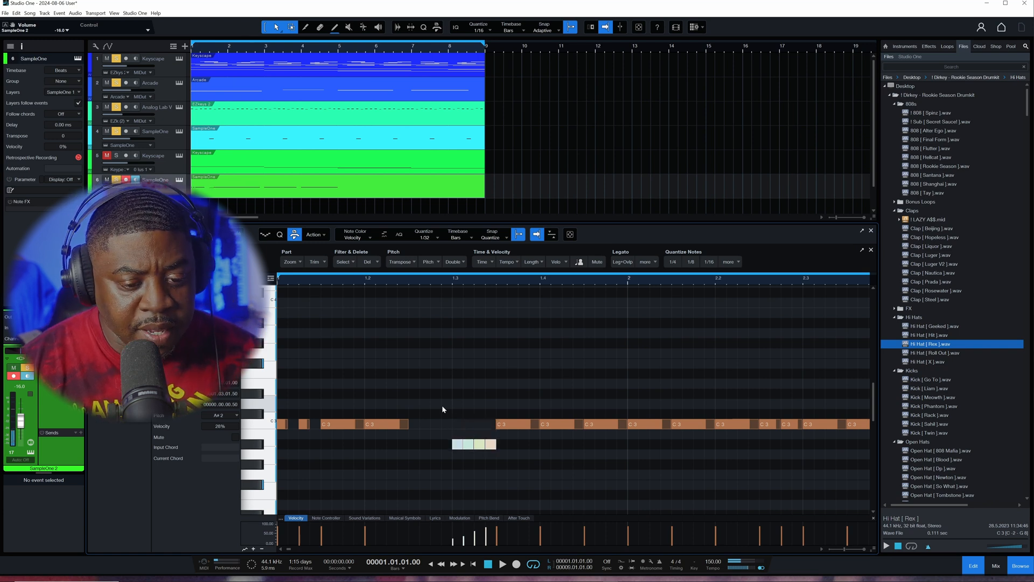
key(space)
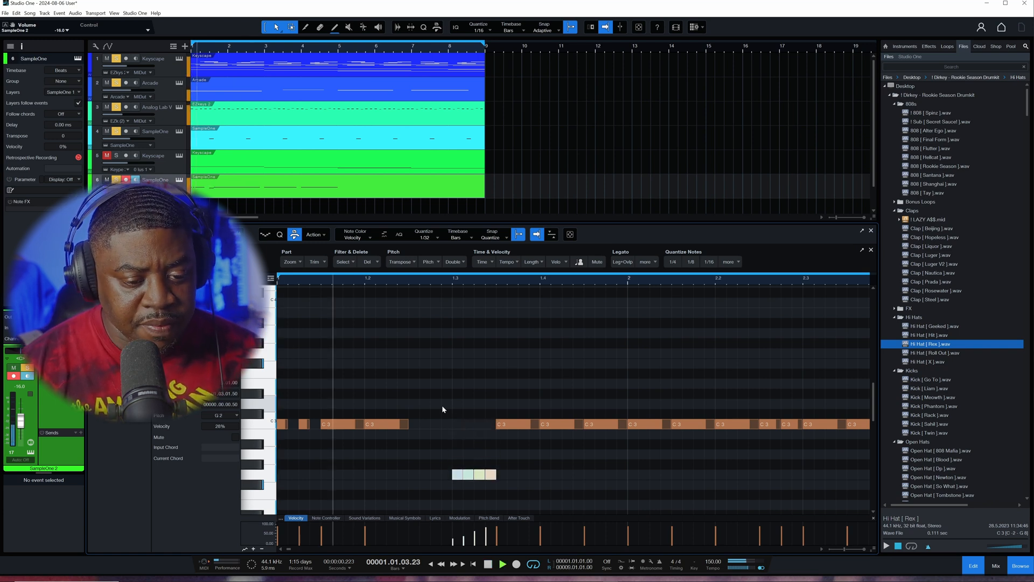
key(space)
- Move the C3 note just before beat 1.2 down to A2 and play back the change
drag(340, 426, 340, 456)
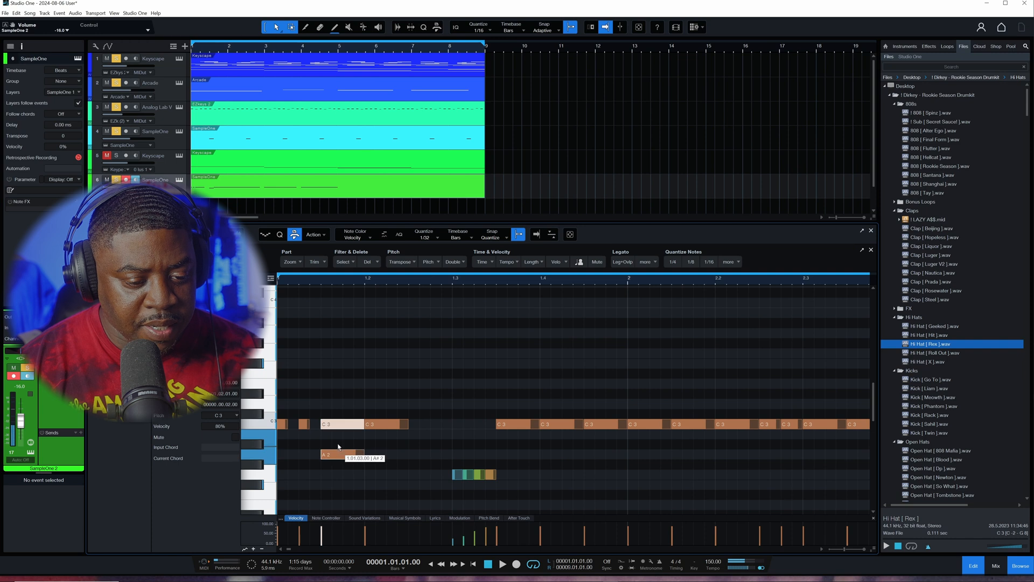
key(space)
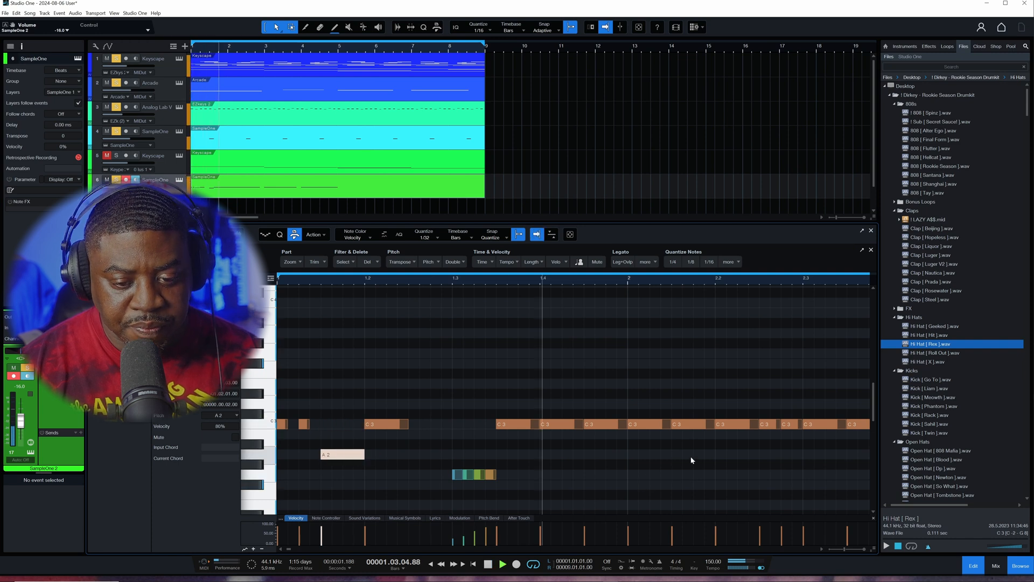
key(space)
- Move the second C3 note of bar 2 down to D2 and the third one down to E2
drag(711, 427, 730, 506)
scroll(732, 480, down, 3)
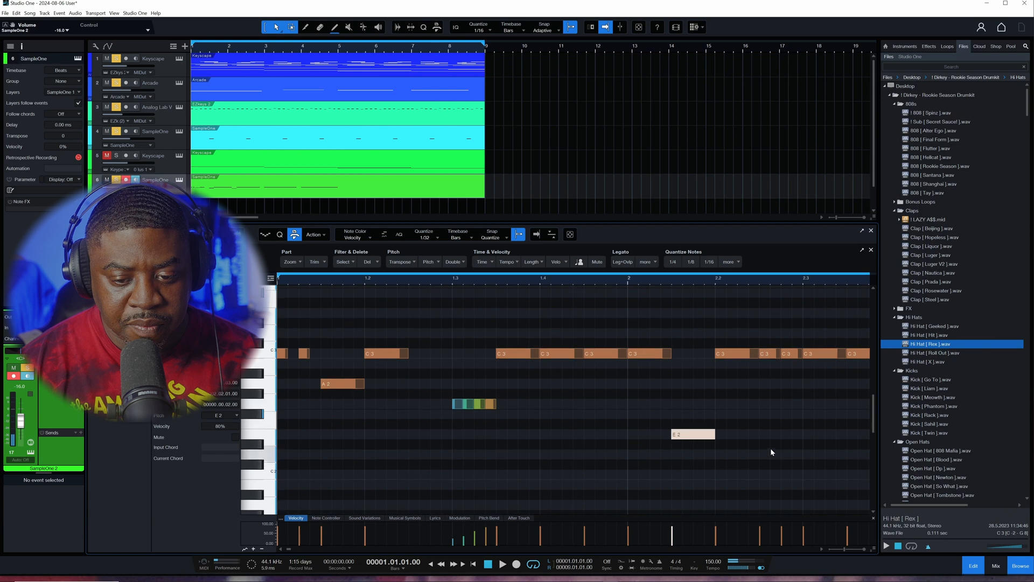
drag(733, 353, 695, 455)
key(space)
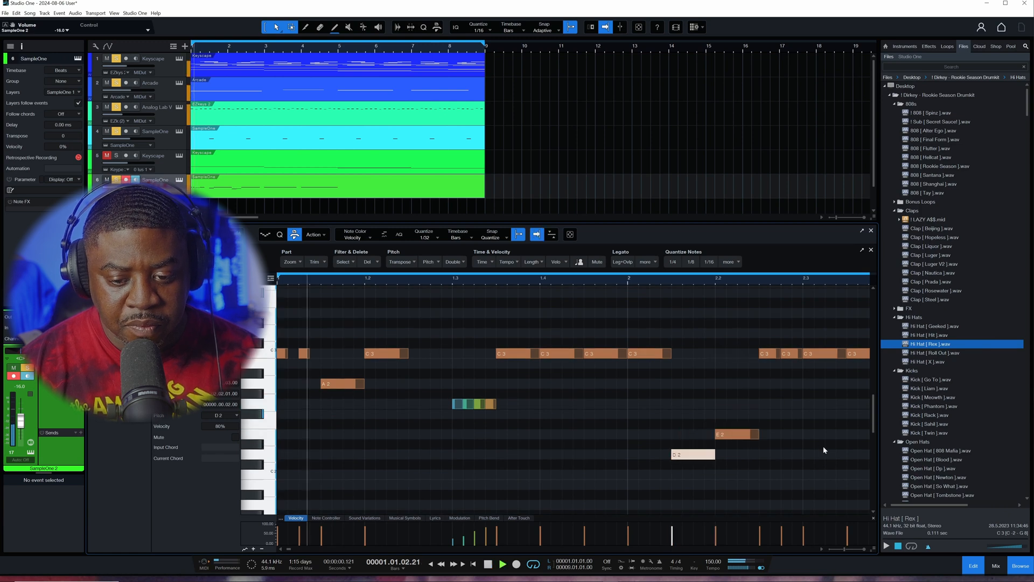
key(space)
- Move the fifth C3 note of bar 3 down to A2 and the sixth to B2, and play back the pattern
click(829, 549)
click(829, 548)
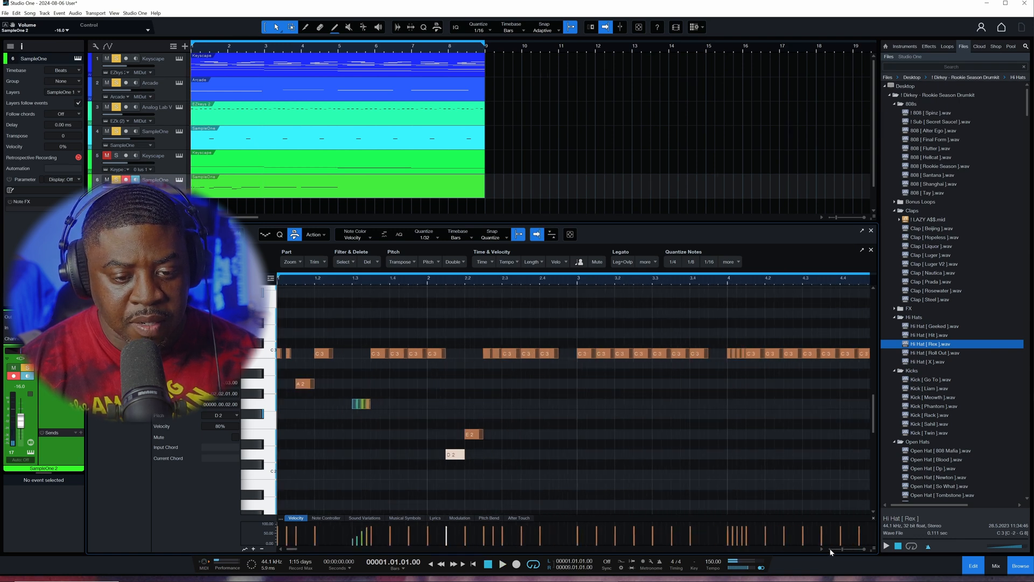
key(space)
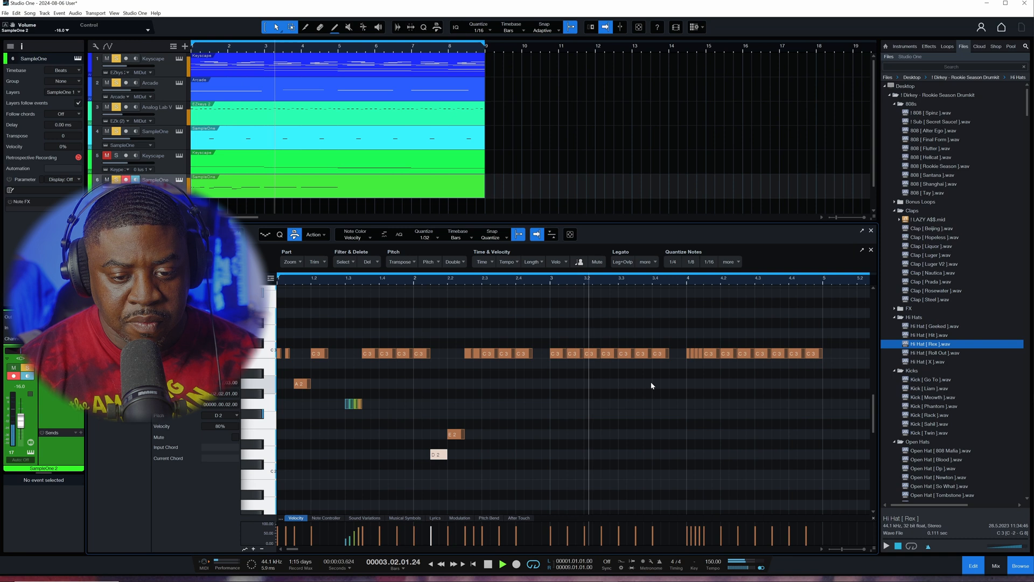
key(space)
mouse_move(628, 357)
mouse_down()
mouse_move(630, 380)
mouse_move(643, 364)
mouse_up()
key(space)
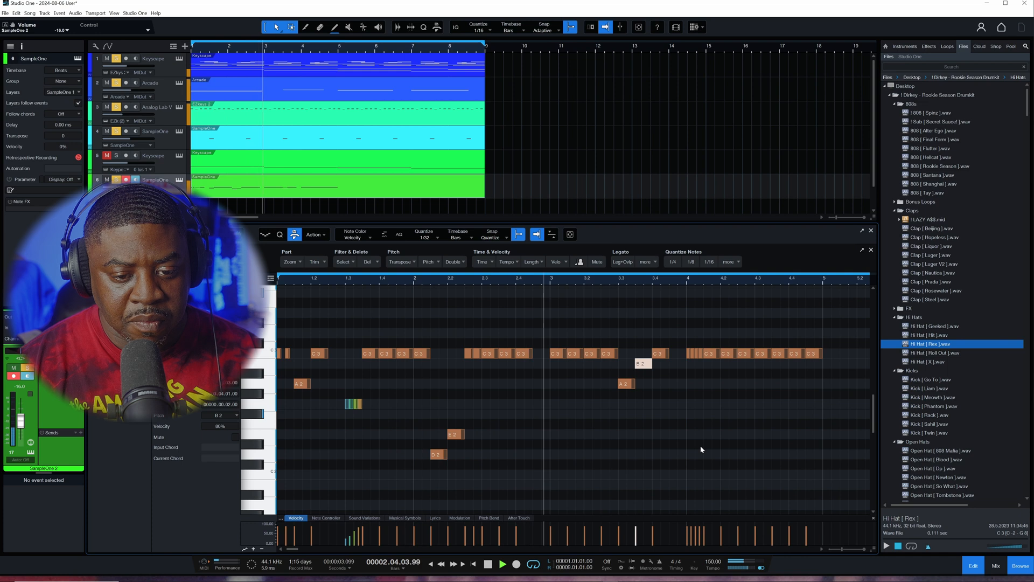
key(space)
key(space)
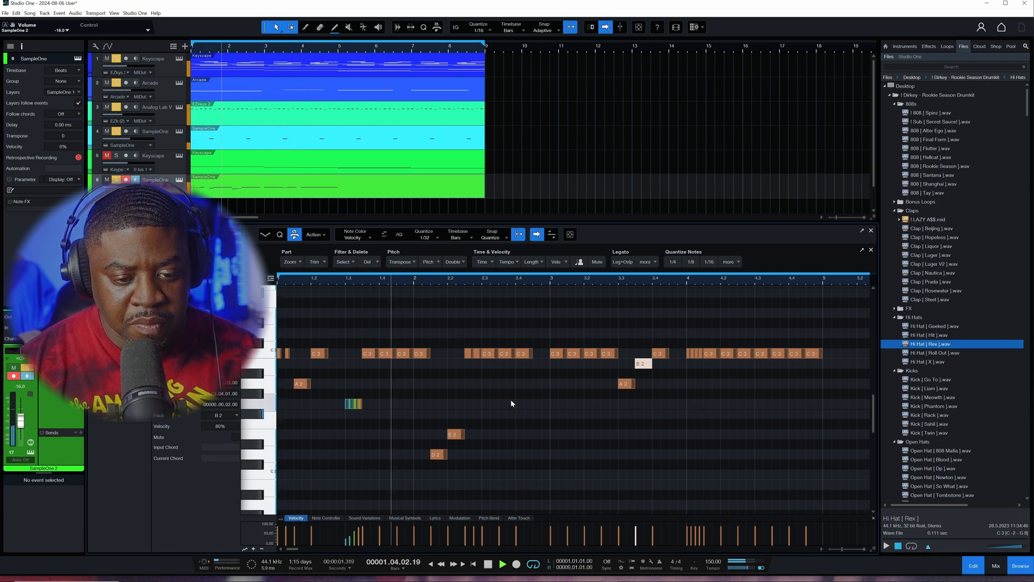
key(space)
- Add a 1/32 G2 note at the start of bar 3
double_click(552, 404)
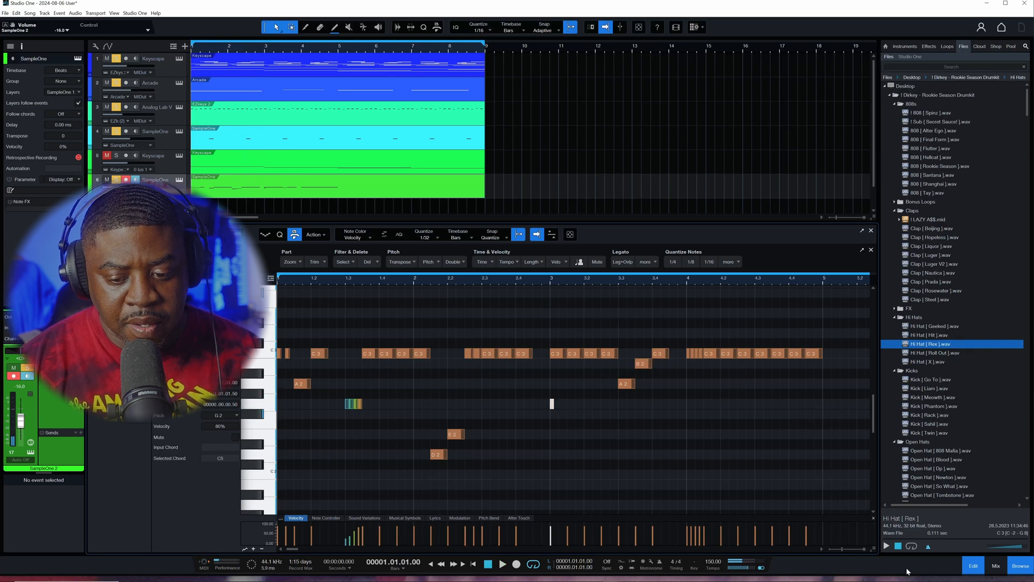
- Extend the G2 roll at the start of bar 3 with more consecutive 1/32 notes and play back the pattern
click(864, 550)
click(865, 550)
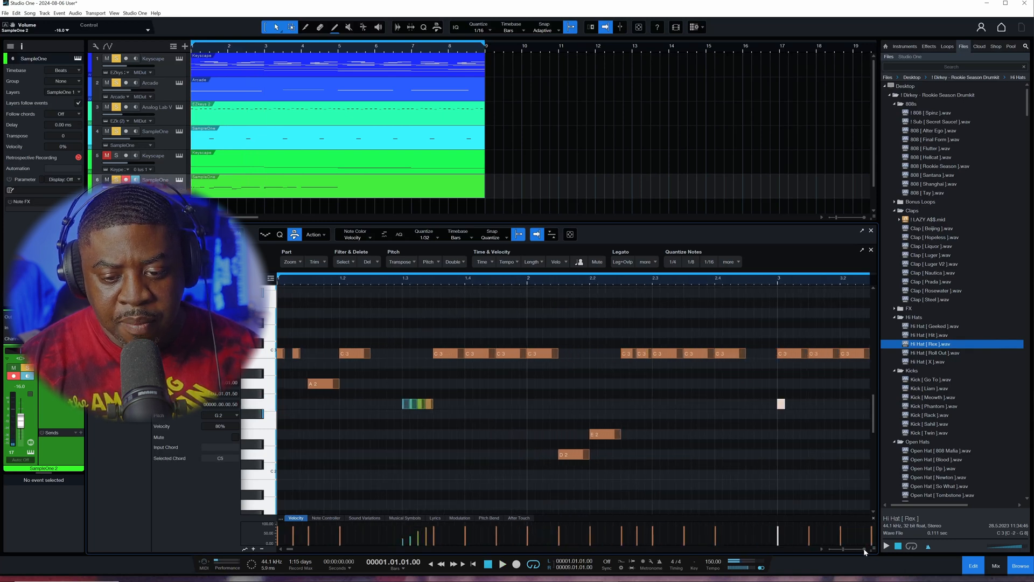
double_click(789, 404)
double_click(796, 404)
double_click(808, 404)
key(space)
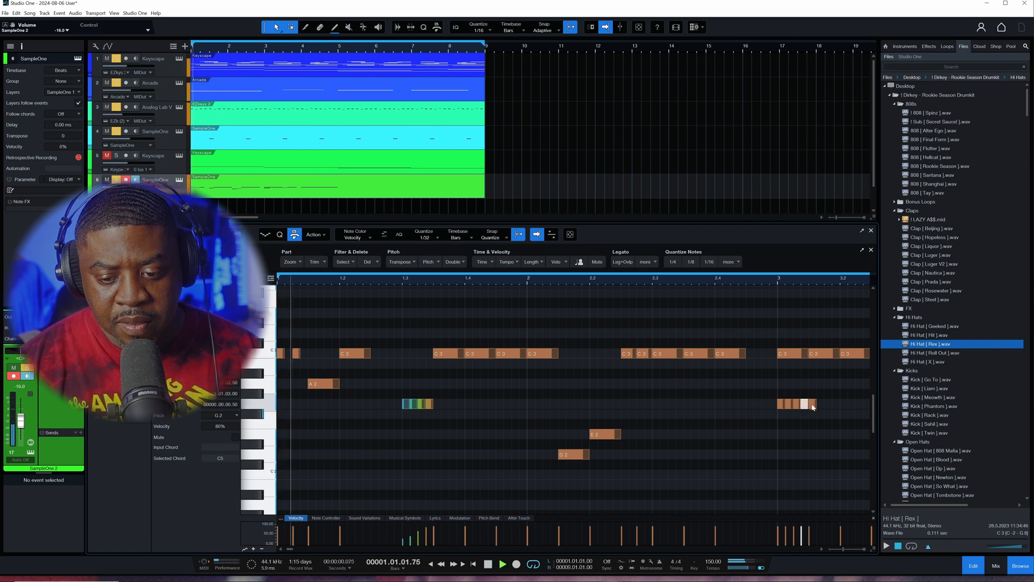
- Trim the G2 roll at the start of bar 3 to four 1/32 notes and listen to it
click(829, 548)
click(831, 549)
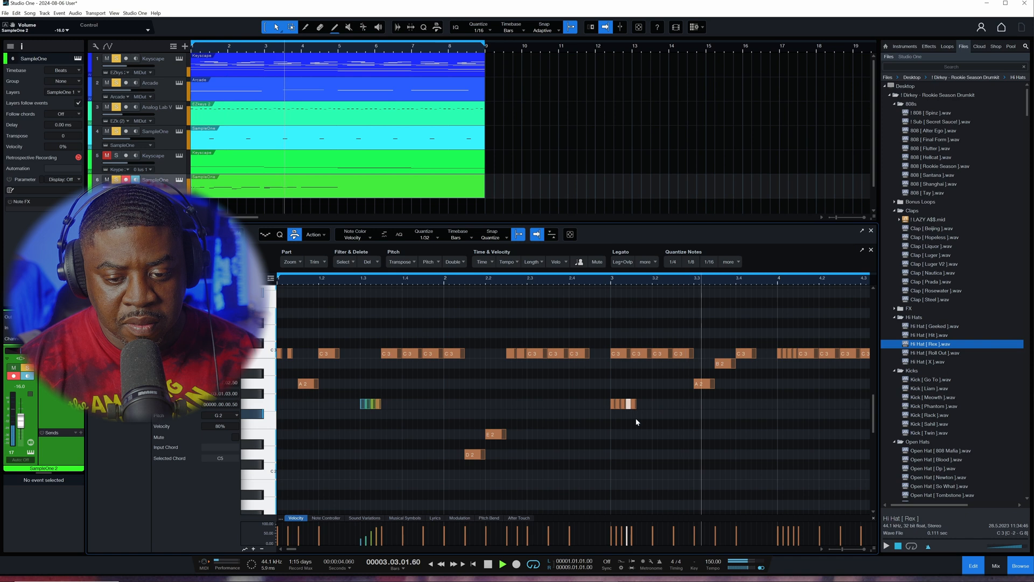
drag(629, 405, 593, 379)
key(space)
key(space)
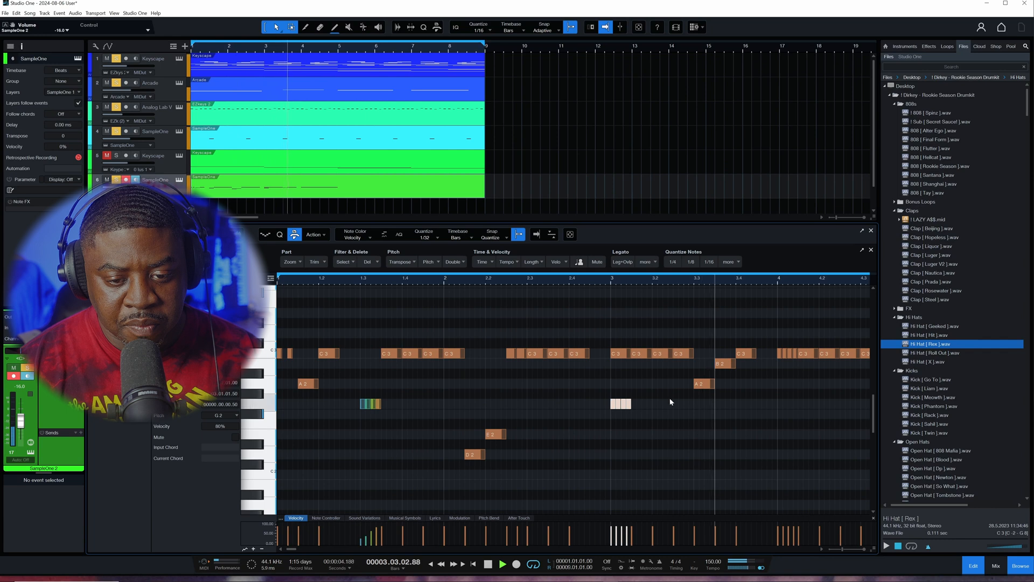
key(space)
- Remove the second C3 note of bar 3 and play back the pattern
click(640, 354)
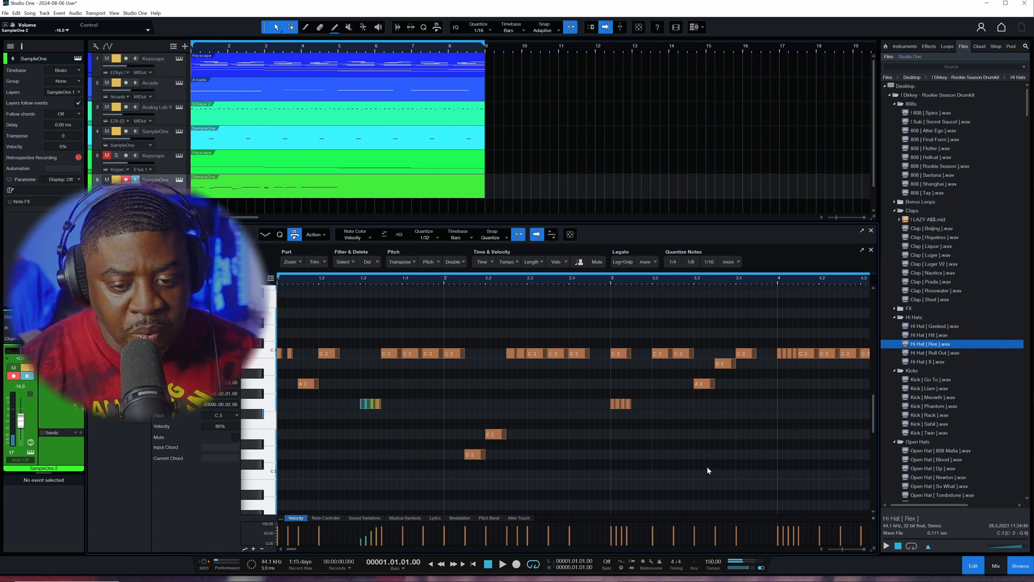
key(space)
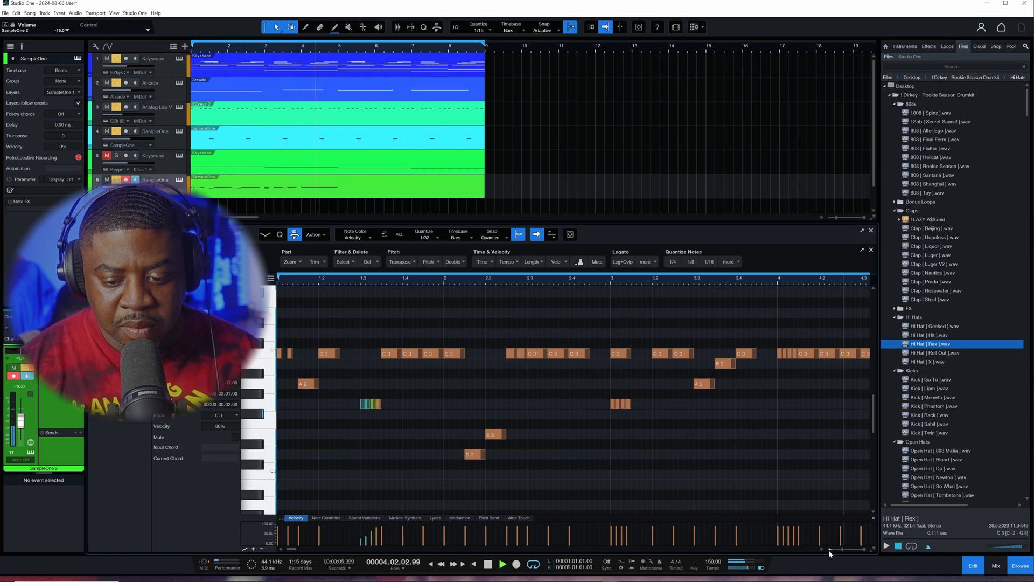
key(space)
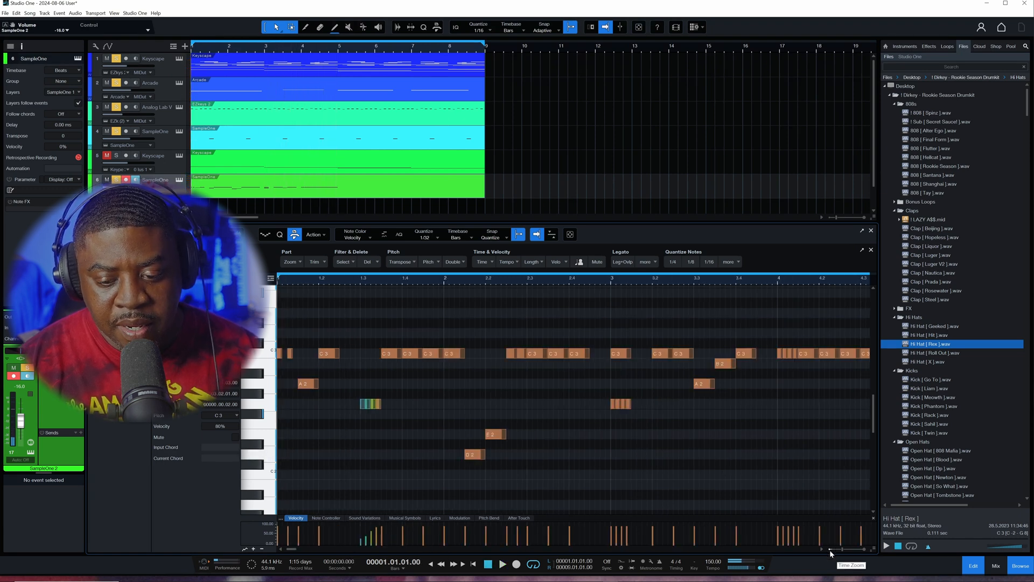
- Move the four-note G2 roll at the start of bar 3 down to E2 and play back the change
click(831, 549)
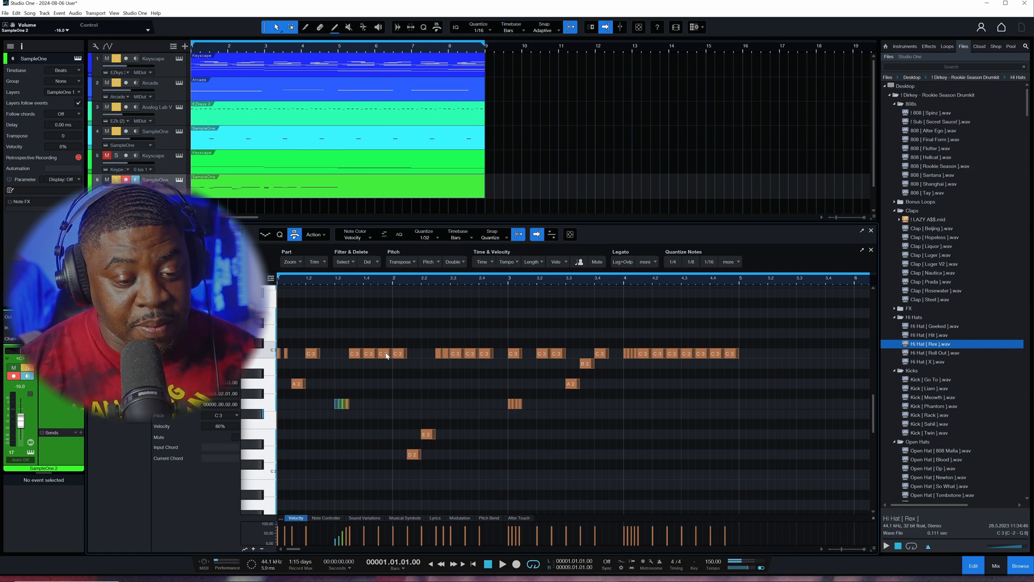
key(space)
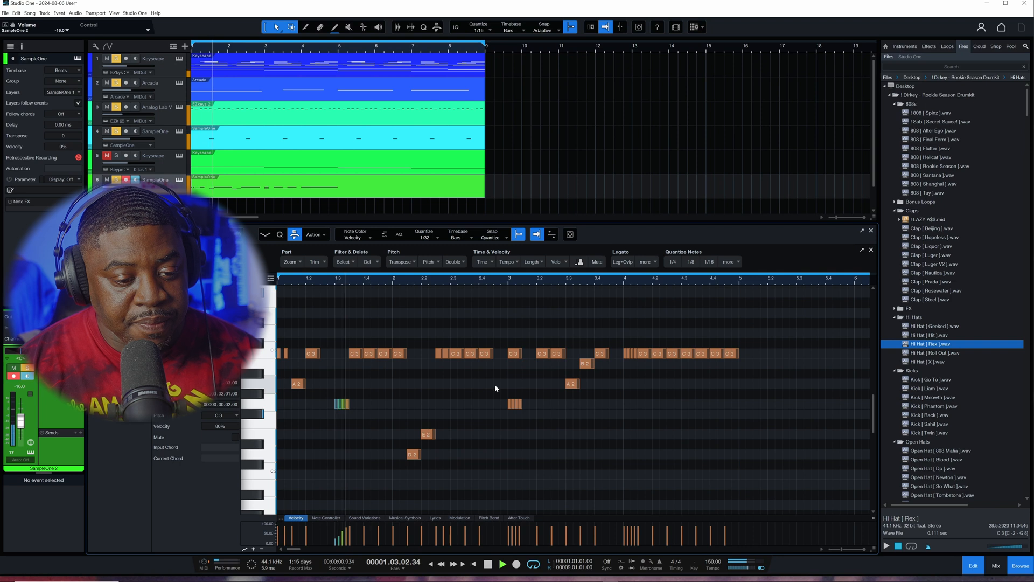
key(space)
drag(534, 419, 508, 398)
key(Down)
key(Down)
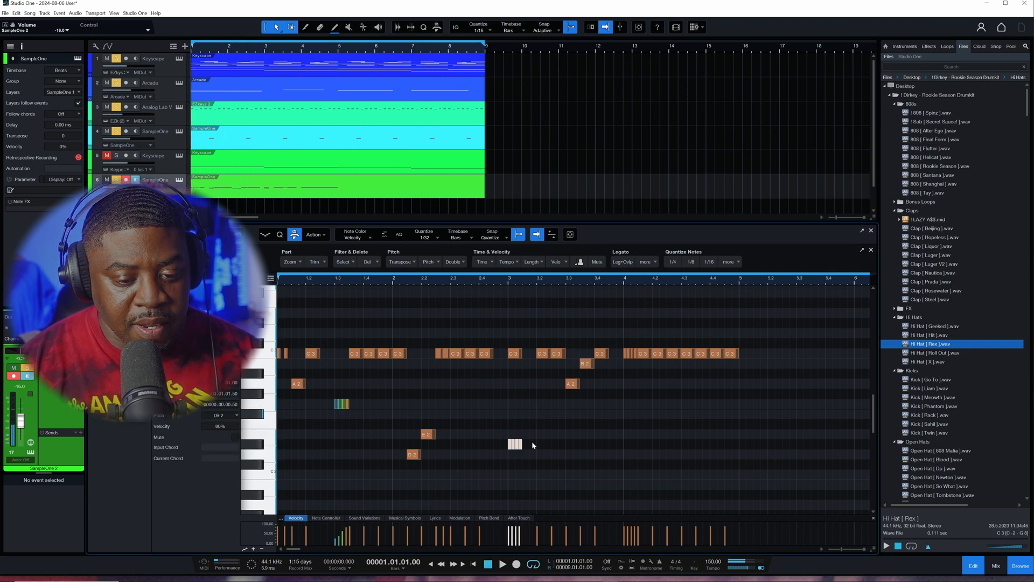
key(Down)
key(space)
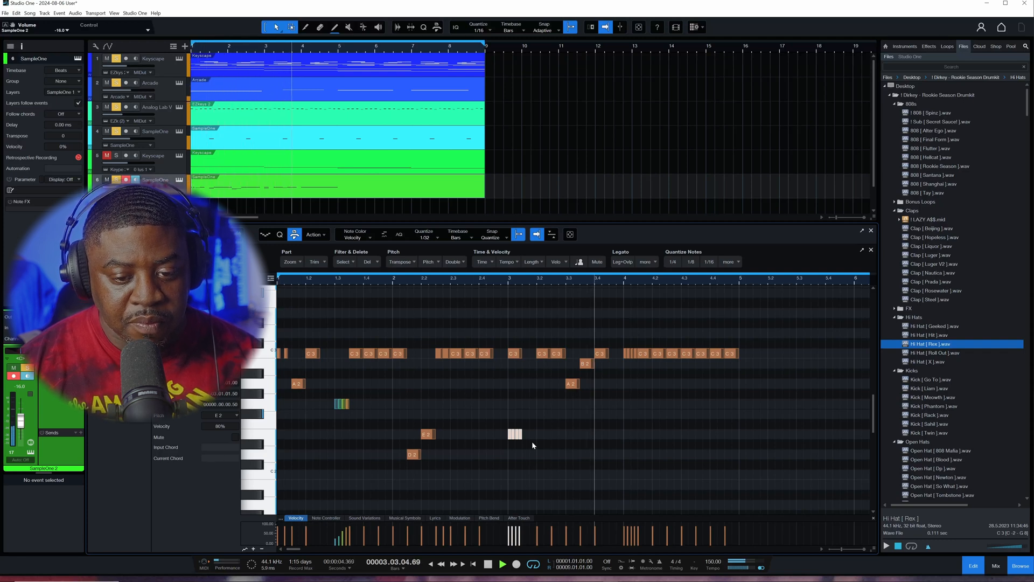
key(space)
- Lower the C3 notes just before and at beat 4.4 to A2 and B2, and duplicate the whole pattern after bar 4
drag(701, 354, 723, 364)
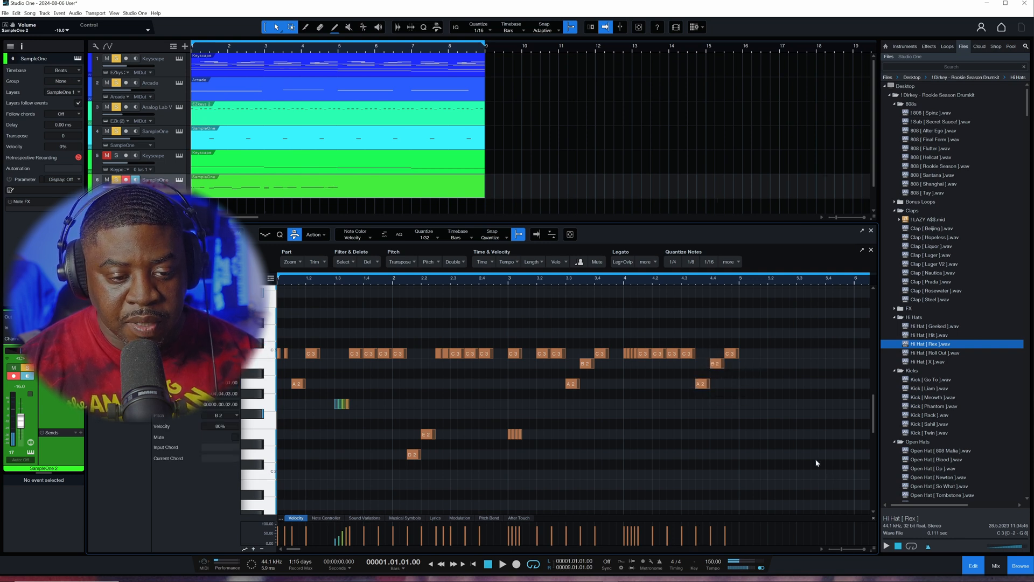
key(ctrl+a)
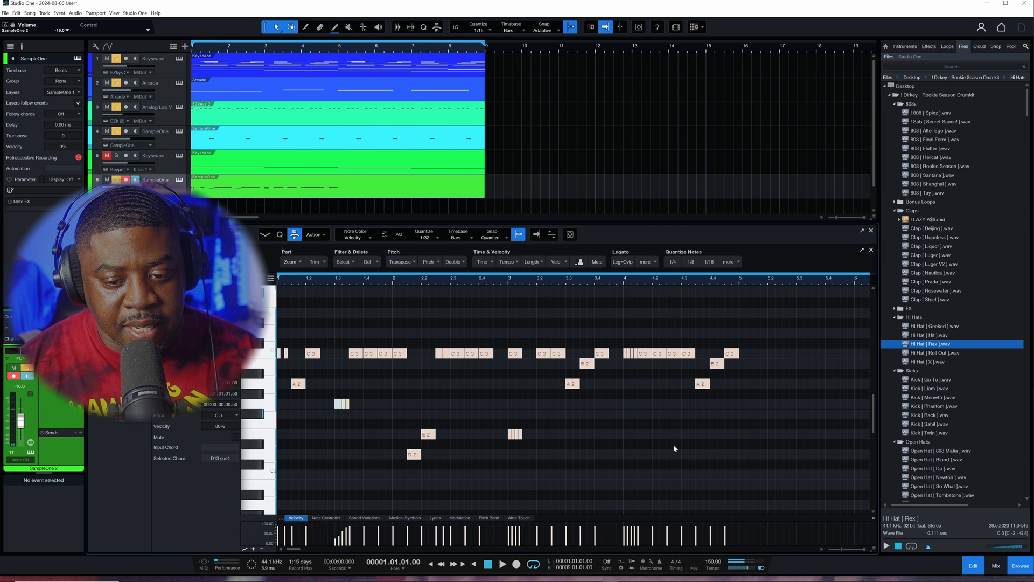
key(d)
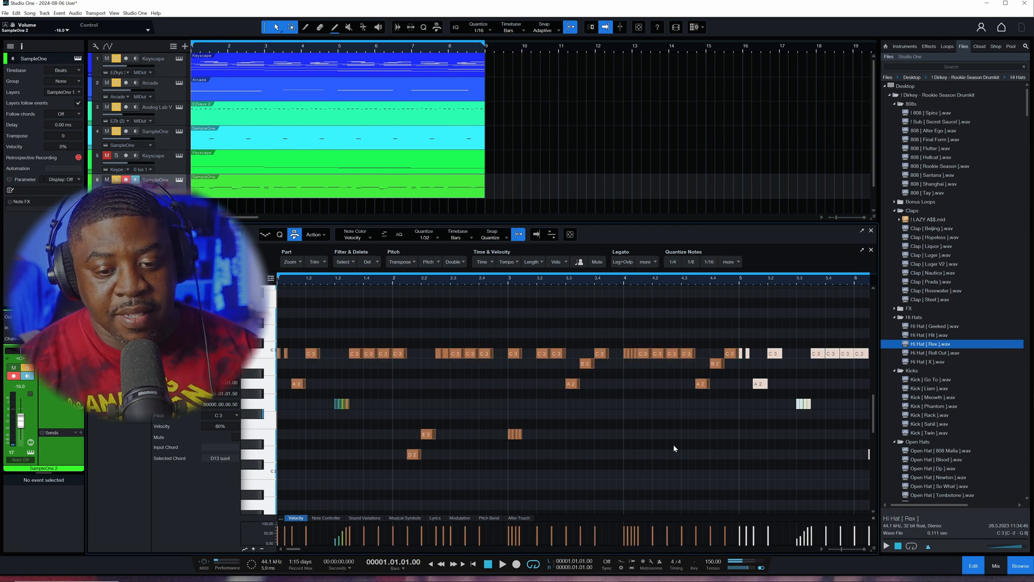
- Replace the two short C3 notes at the start of bar 5 with a single C3 note and start playback
click(829, 550)
click(830, 550)
click(618, 363)
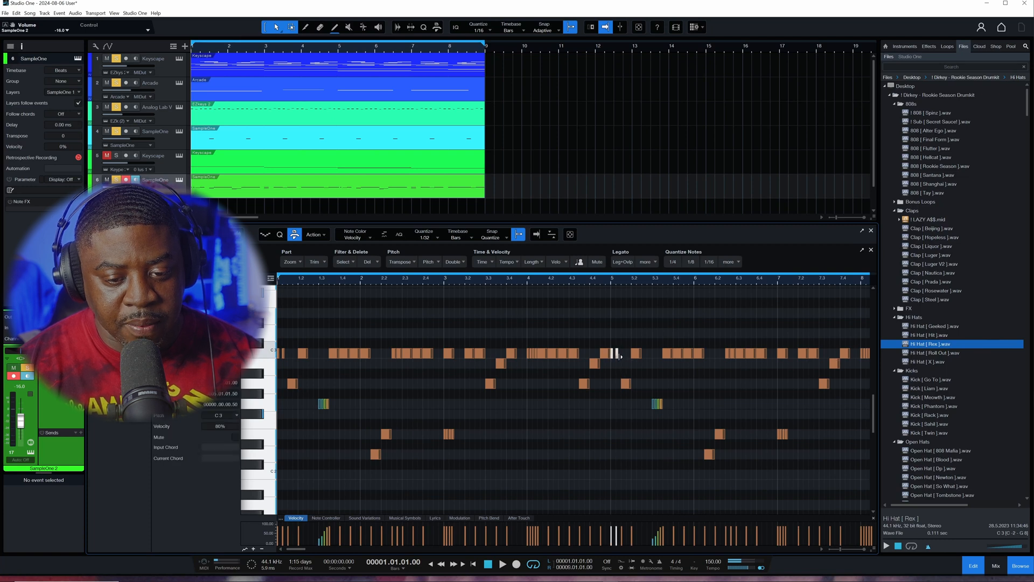
drag(618, 355, 620, 389)
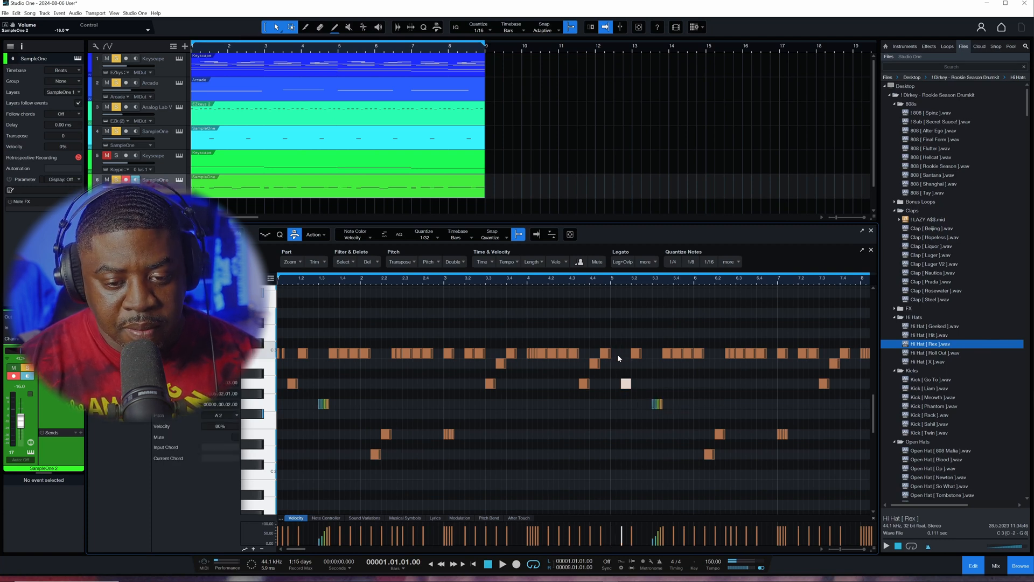
double_click(617, 354)
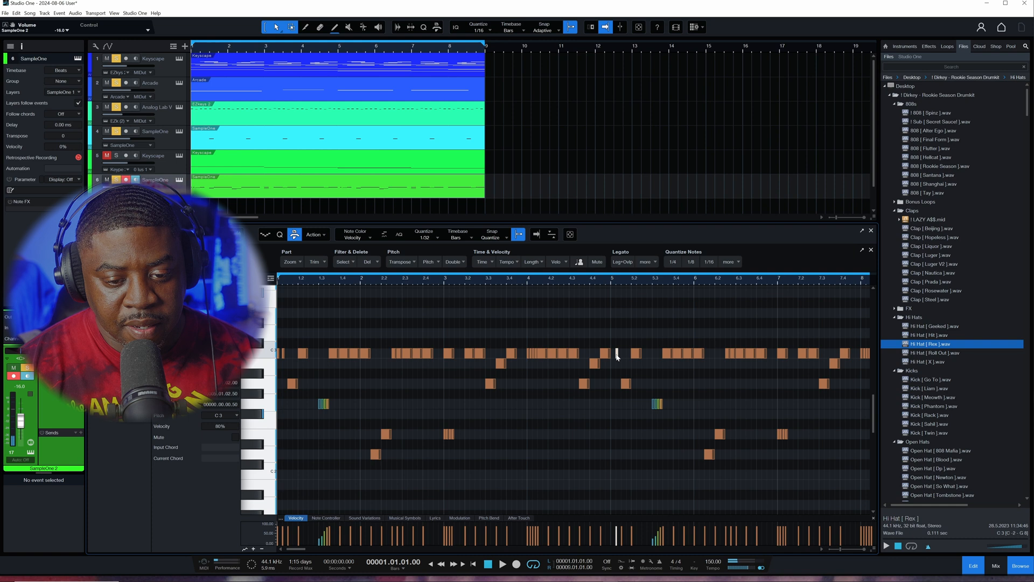
drag(617, 354, 619, 354)
key(space)
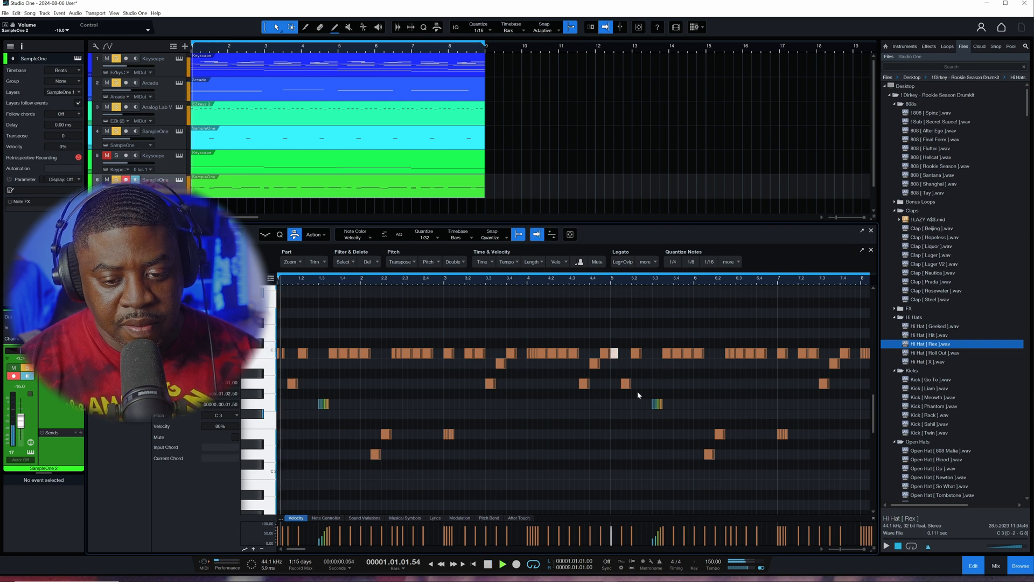
- Adjust the opening C3 note of bar 5, move the A2 note after it up to C3, and play back the pattern
drag(617, 353, 622, 353)
drag(622, 353, 620, 352)
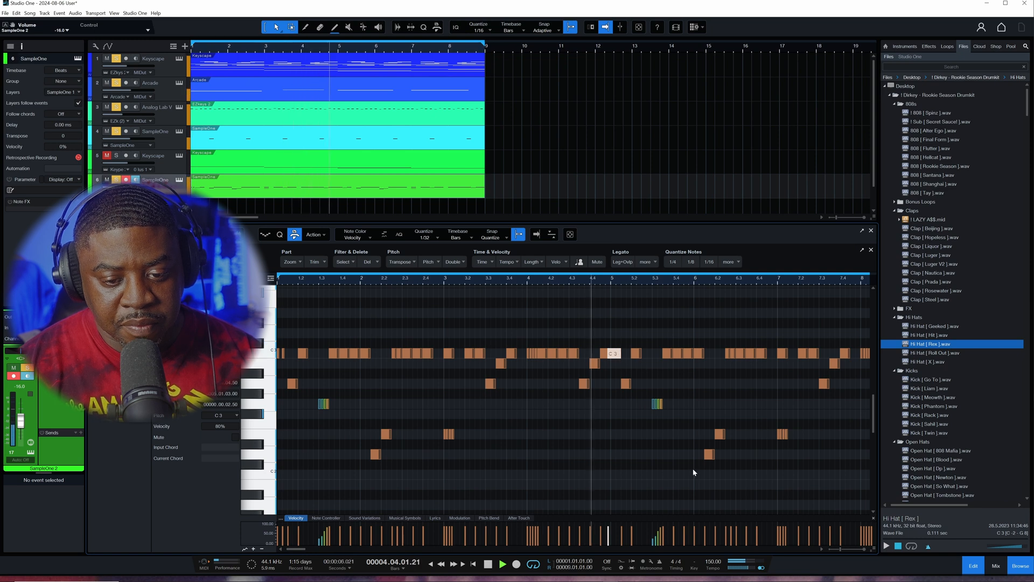
key(space)
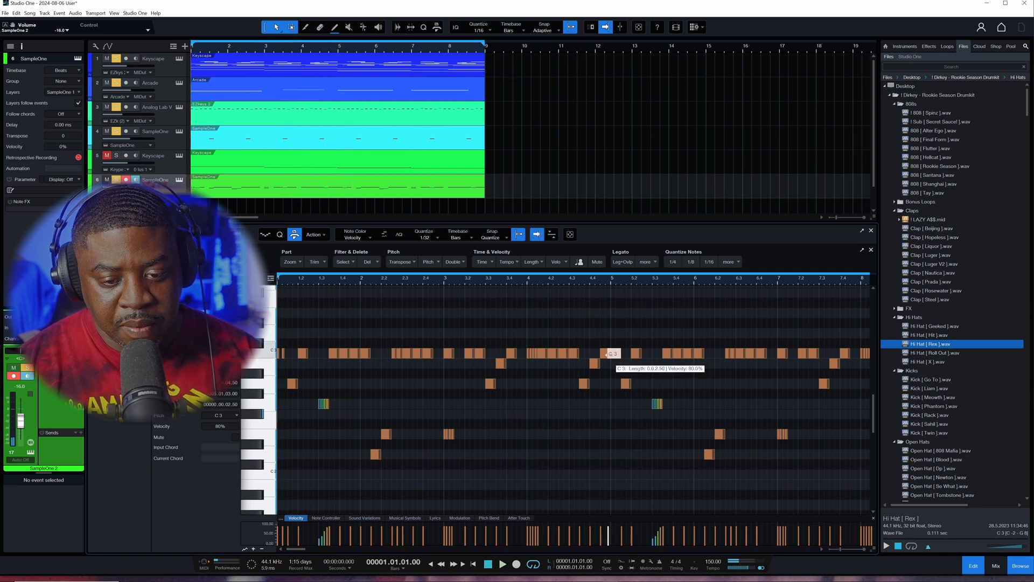
mouse_move(610, 354)
mouse_down()
mouse_move(626, 362)
mouse_move(626, 353)
mouse_up()
key(space)
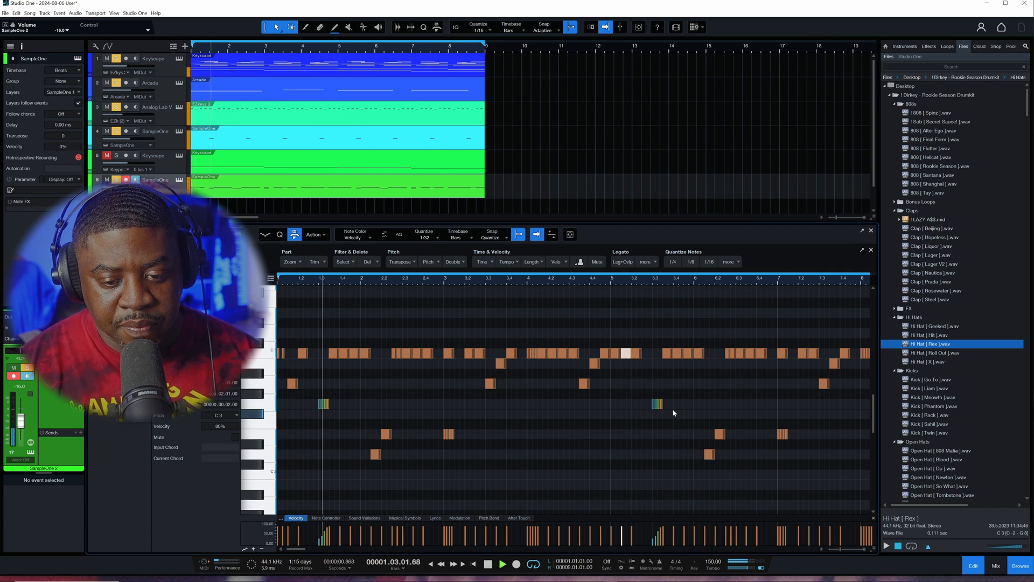
- Move the G2 velocity-ramp roll in bar 5 up to A2 while the pattern plays
click(658, 403)
key(Up)
key(Up)
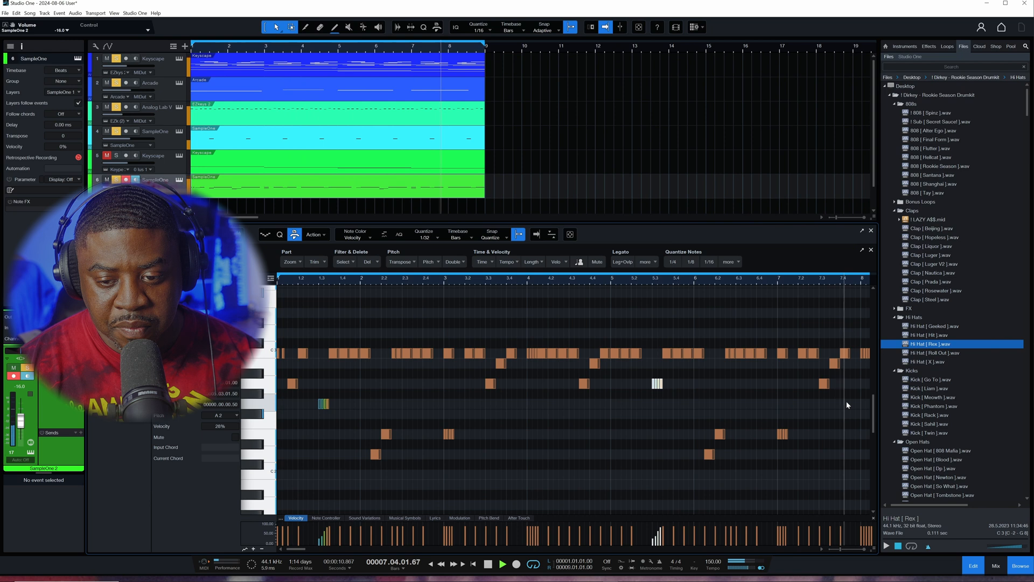
- Change the last three notes of bar 8 to a descending B2, A2 and G2, and play back the pattern
drag(832, 549, 863, 551)
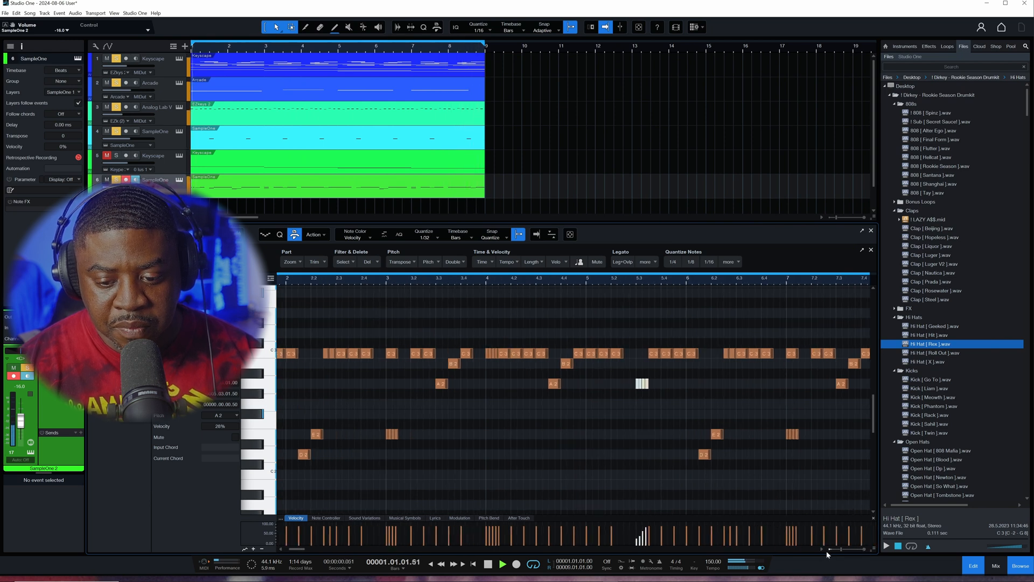
key(f)
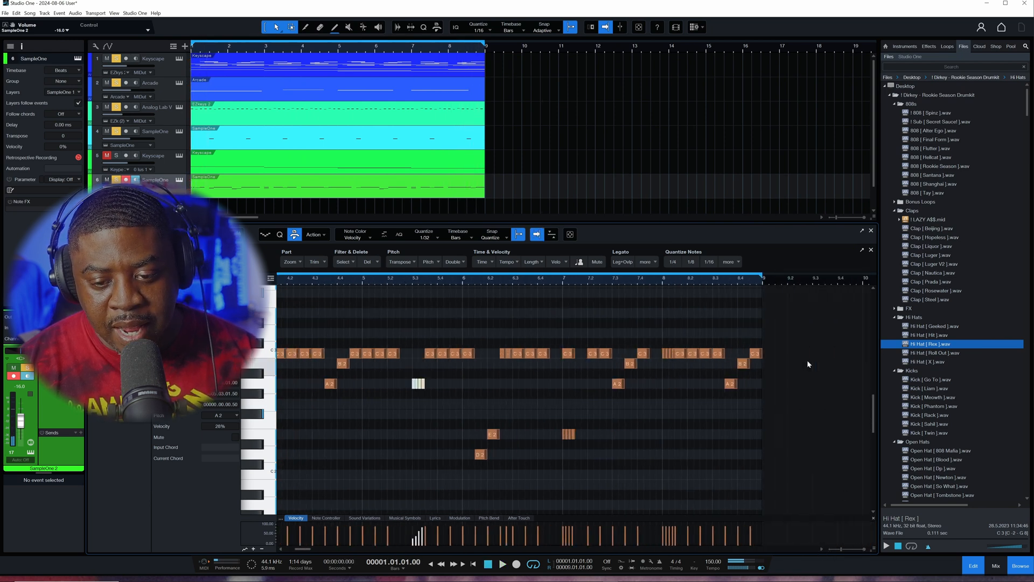
mouse_move(729, 384)
mouse_down()
mouse_move(730, 358)
mouse_move(757, 397)
mouse_move(731, 364)
mouse_up()
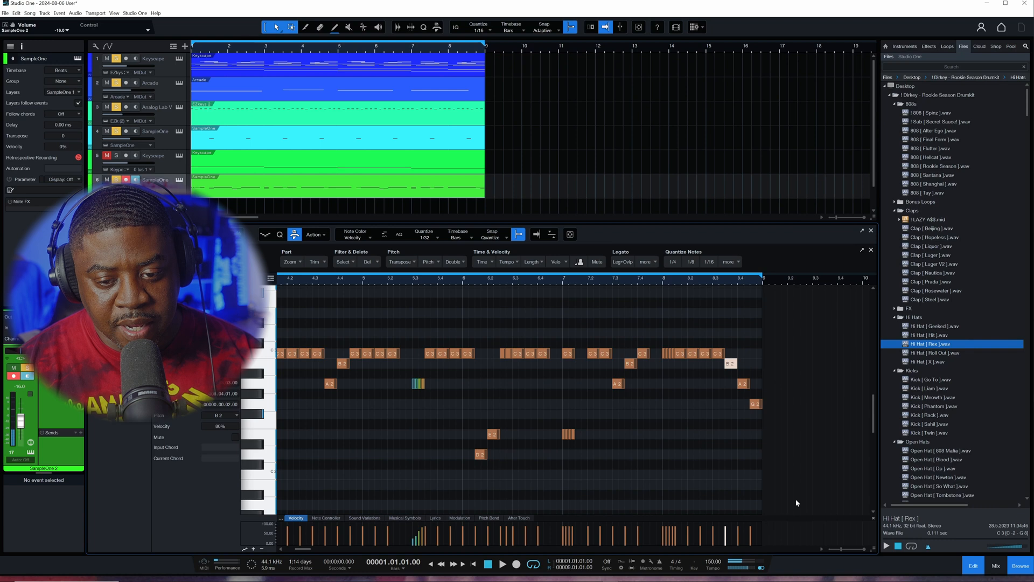
key(space)
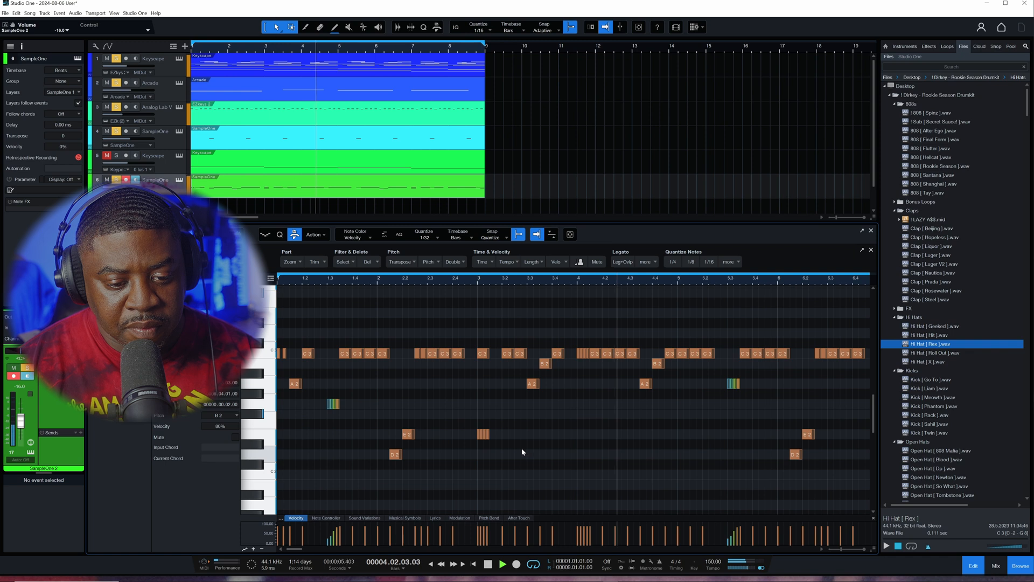
- Delete the E2 roll at the start of bar 3 and play back the pattern
key(space)
drag(500, 448, 479, 433)
key(Delete)
key(space)
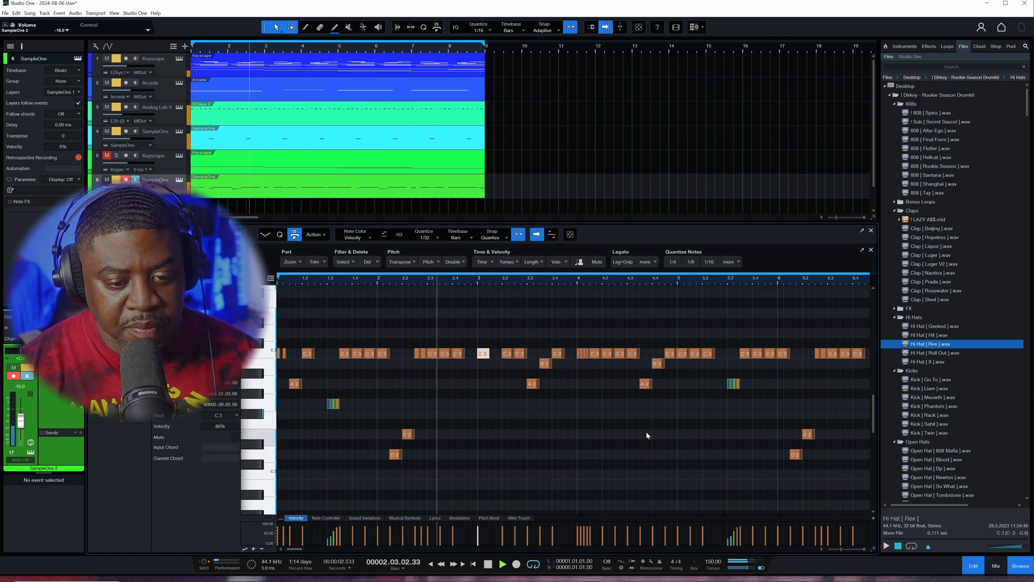
scroll(715, 428, up, 3)
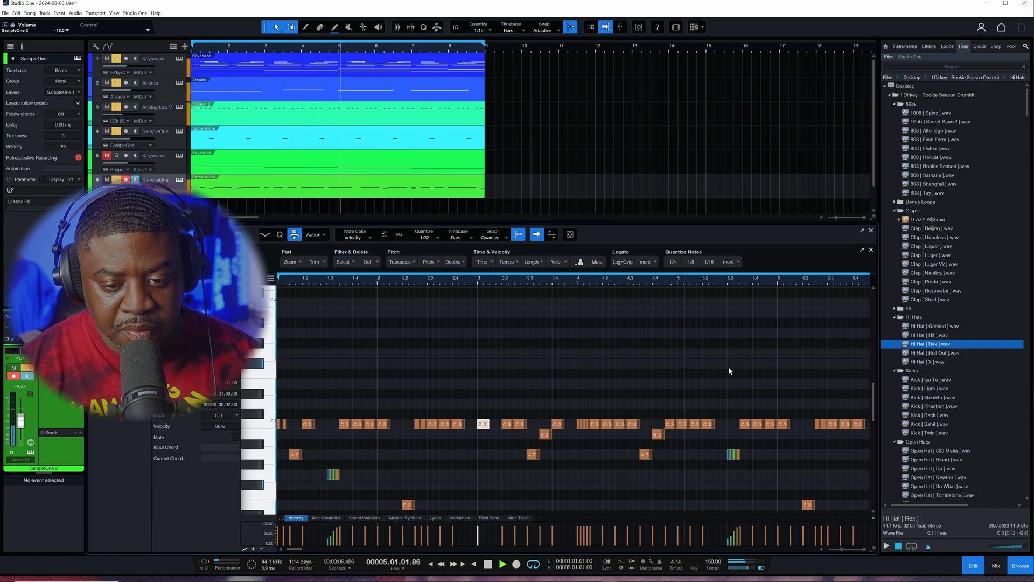
key(space)
- Try a descending run of short G3, F#3, E3 and D3 notes around beat 6.2, play it back, and delete it
click(792, 314)
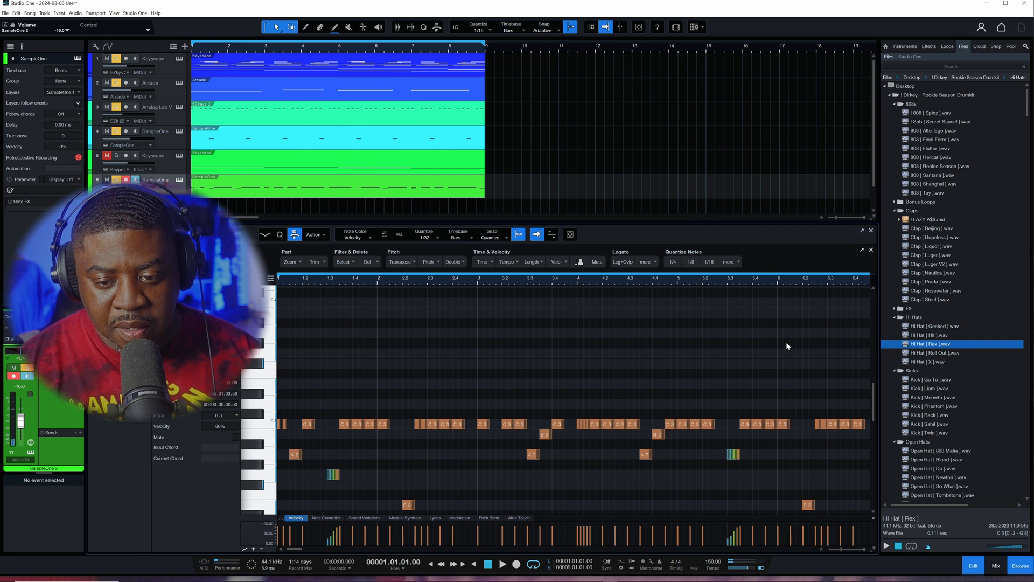
click(797, 365)
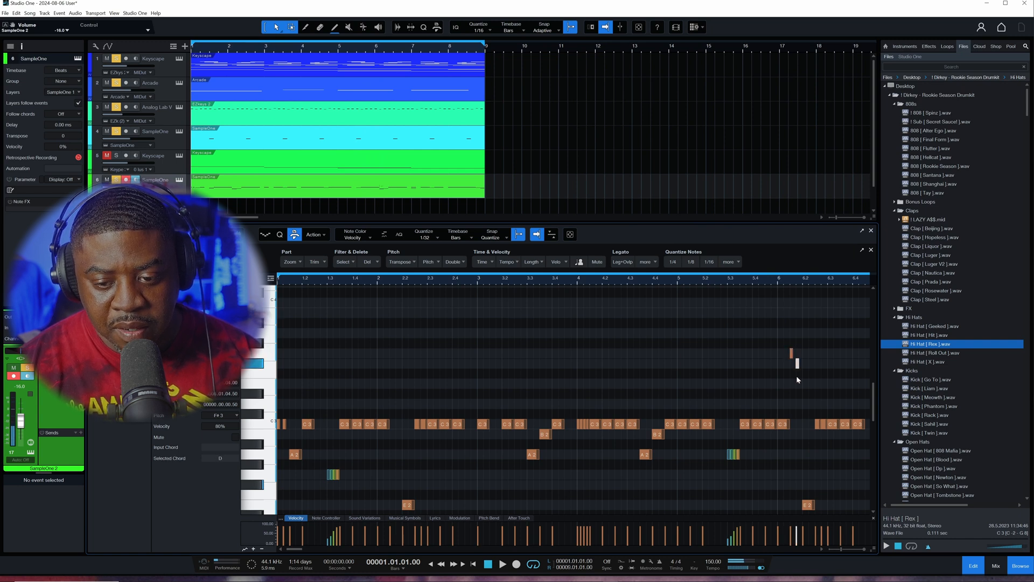
click(806, 383)
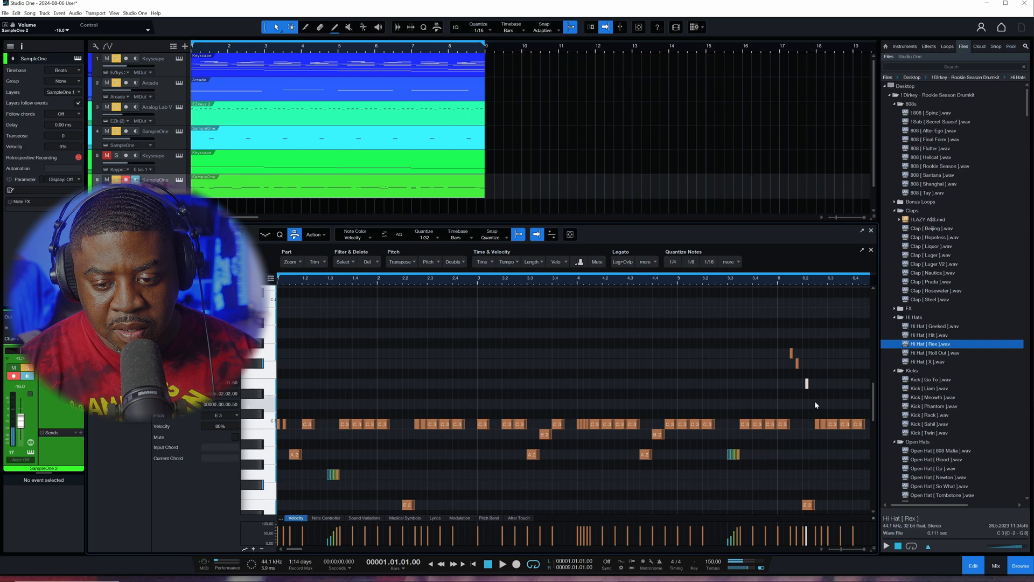
click(813, 404)
key(space)
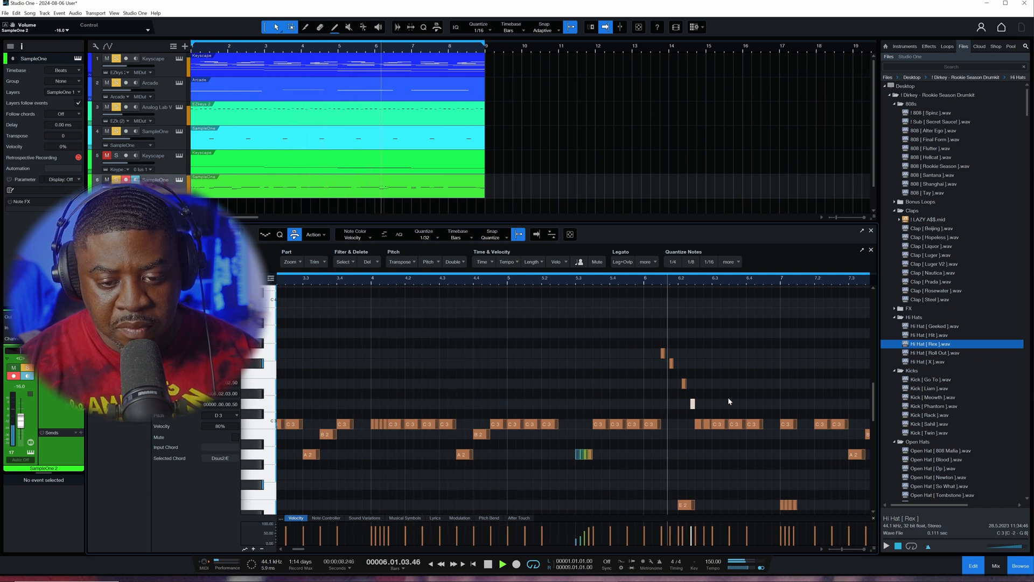
key(space)
drag(694, 393, 593, 309)
key(Delete)
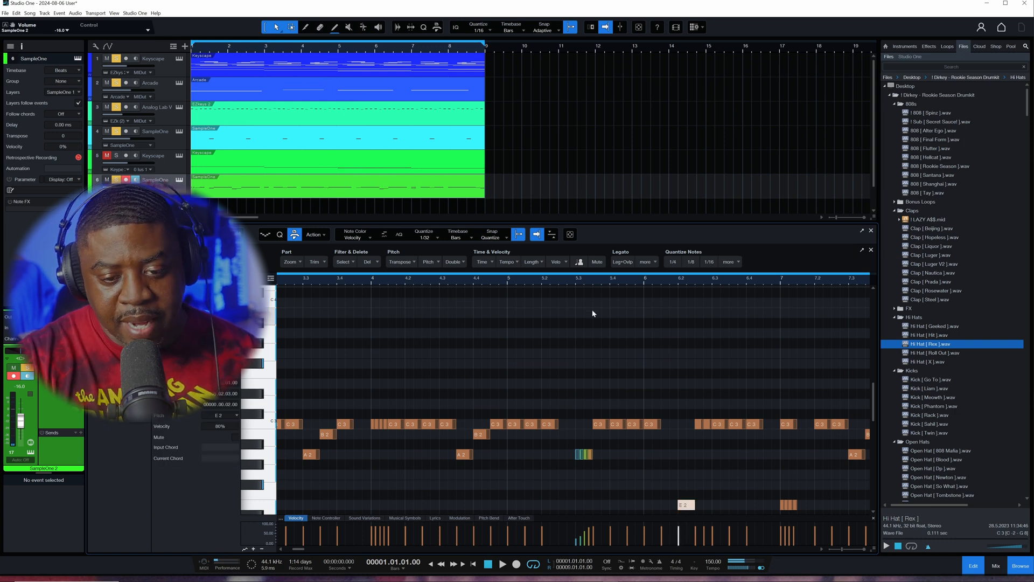
click(830, 549)
click(831, 550)
click(830, 549)
click(830, 549)
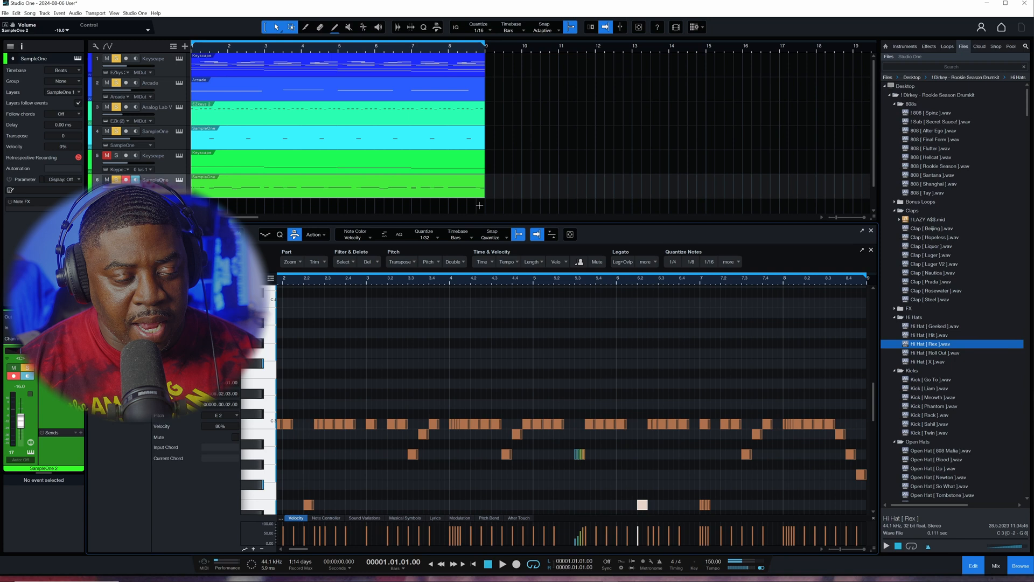
scroll(316, 137, down, 1)
scroll(316, 138, down, 1)
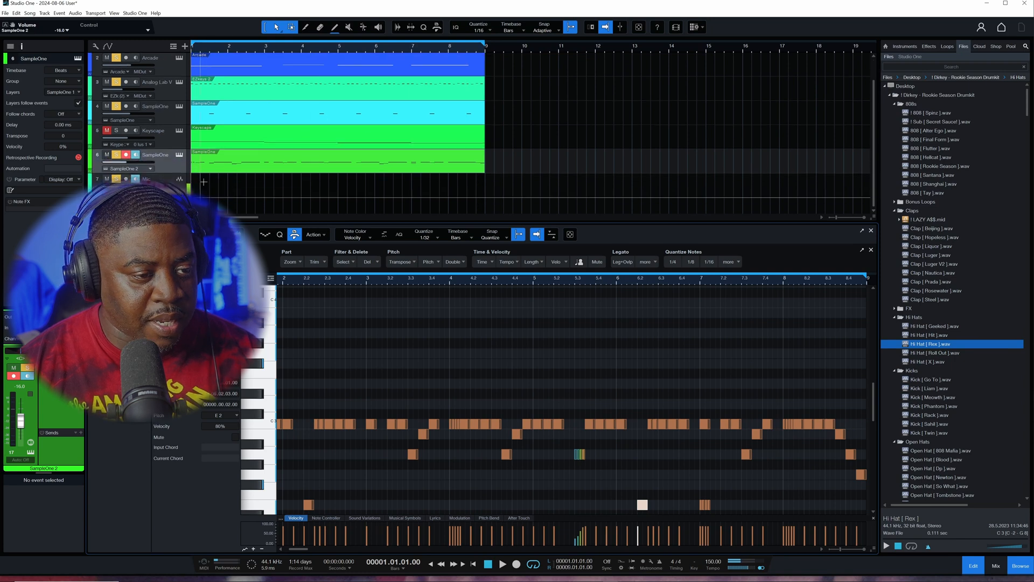
- Add a new SampleOne instrument track below the hi-hat track and load the sample "! 808 [ Spinz ].wav" into it
click(905, 47)
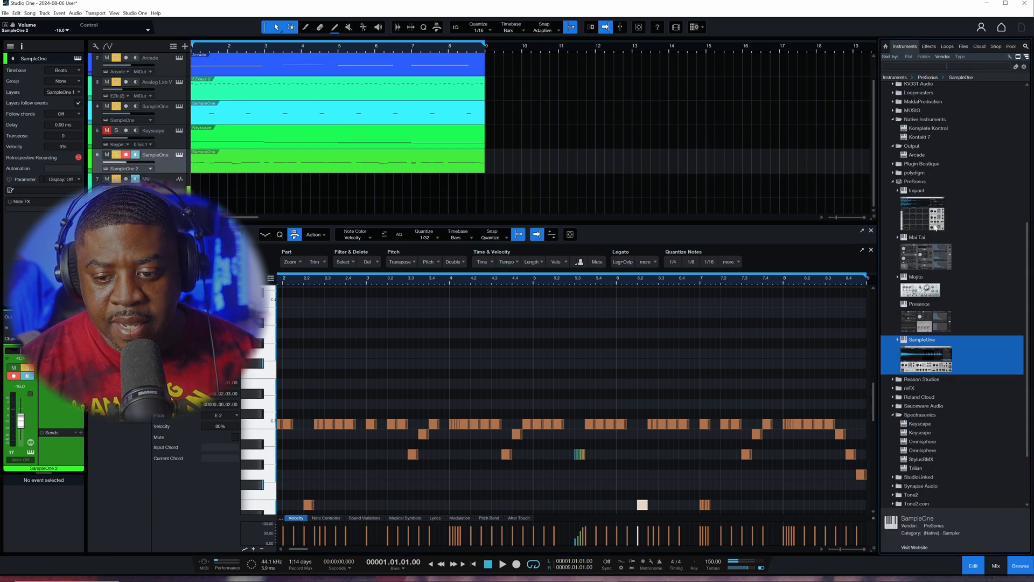
drag(932, 365, 226, 207)
drag(170, 173, 169, 170)
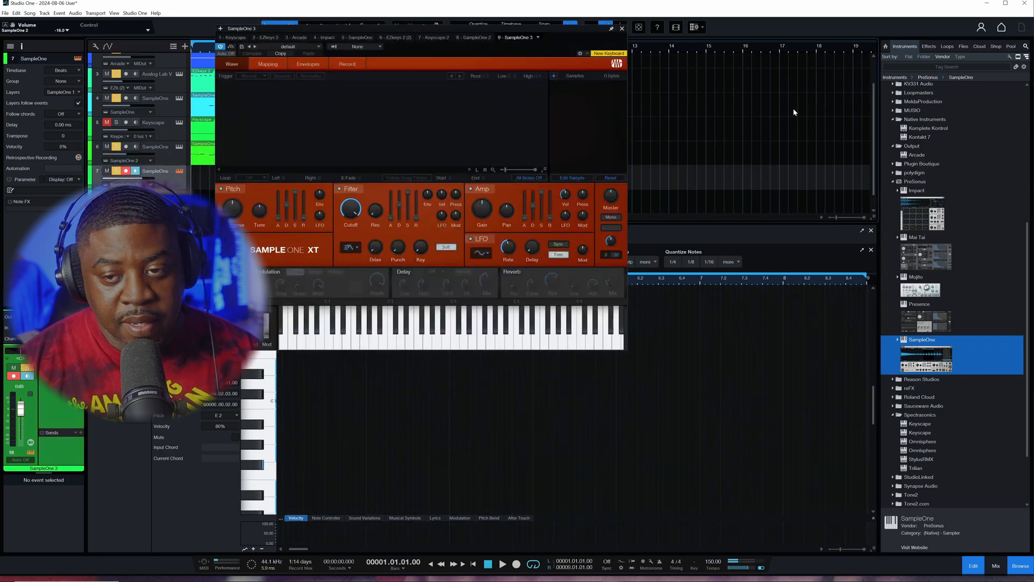
click(964, 46)
drag(940, 113, 439, 103)
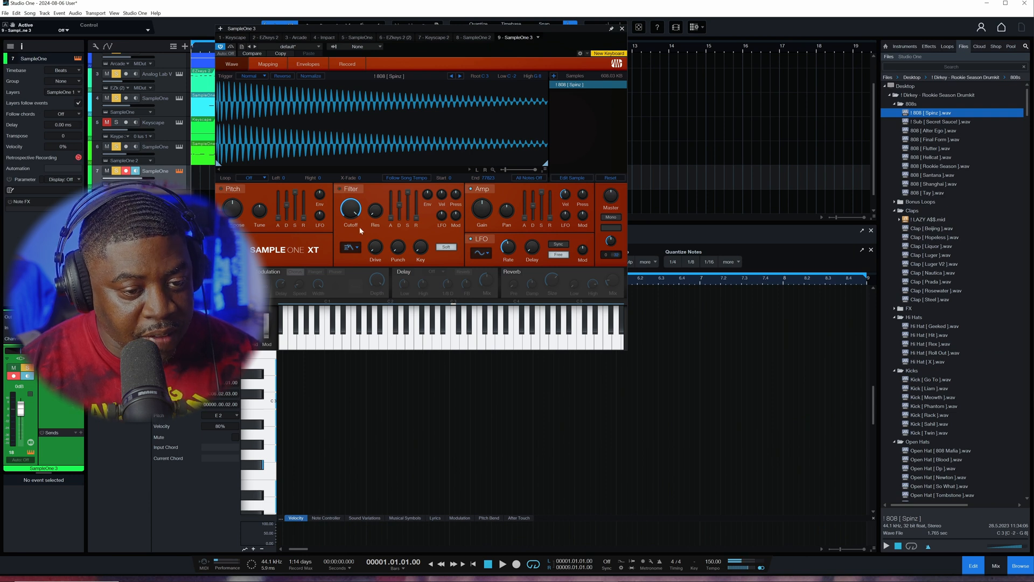
- Raise the sampler's amp velocity amount with mono mode on, and create an empty eight-bar part on the new 808 track
drag(565, 194, 574, 157)
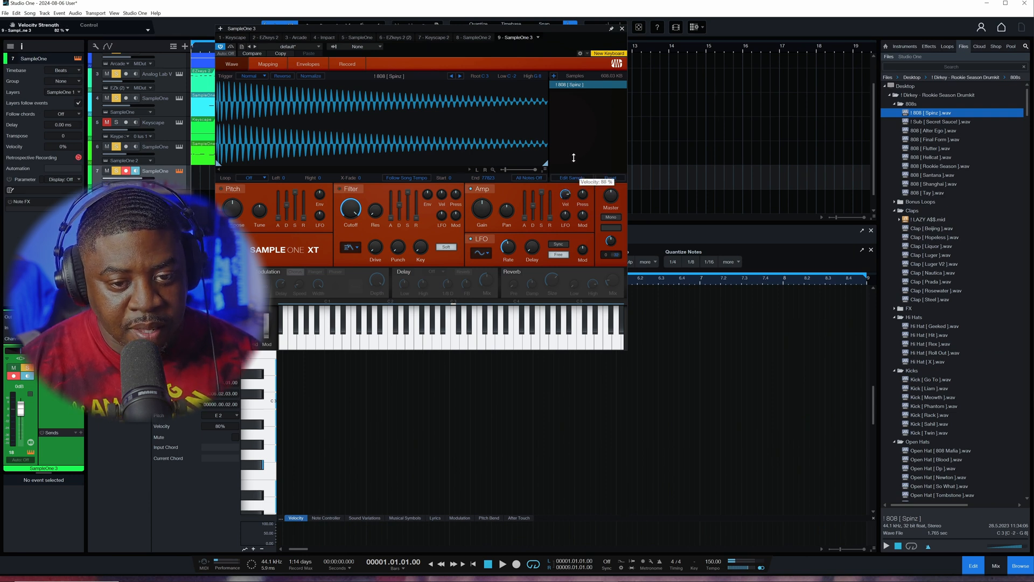
click(623, 29)
click(196, 180)
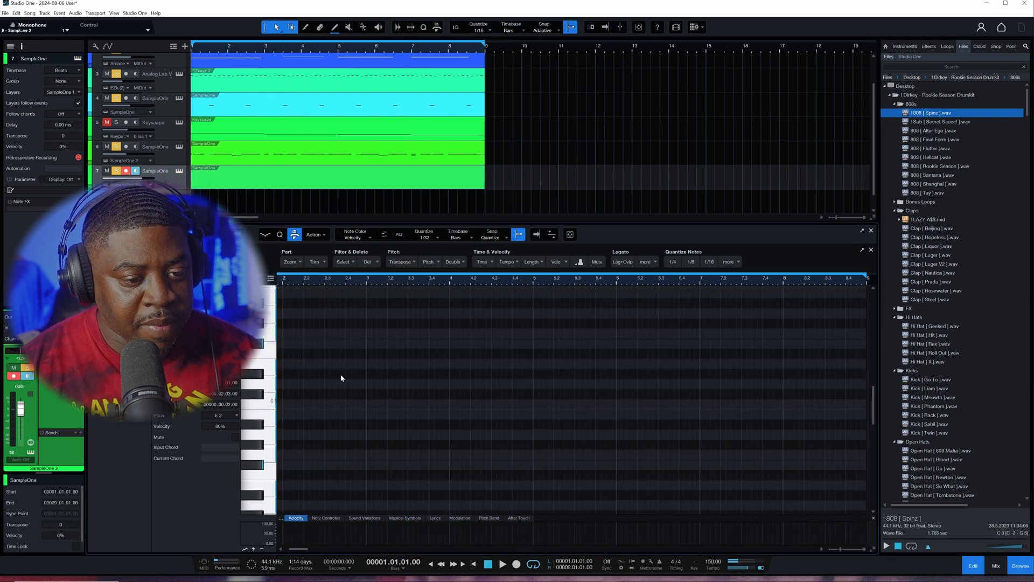
drag(640, 225, 676, 205)
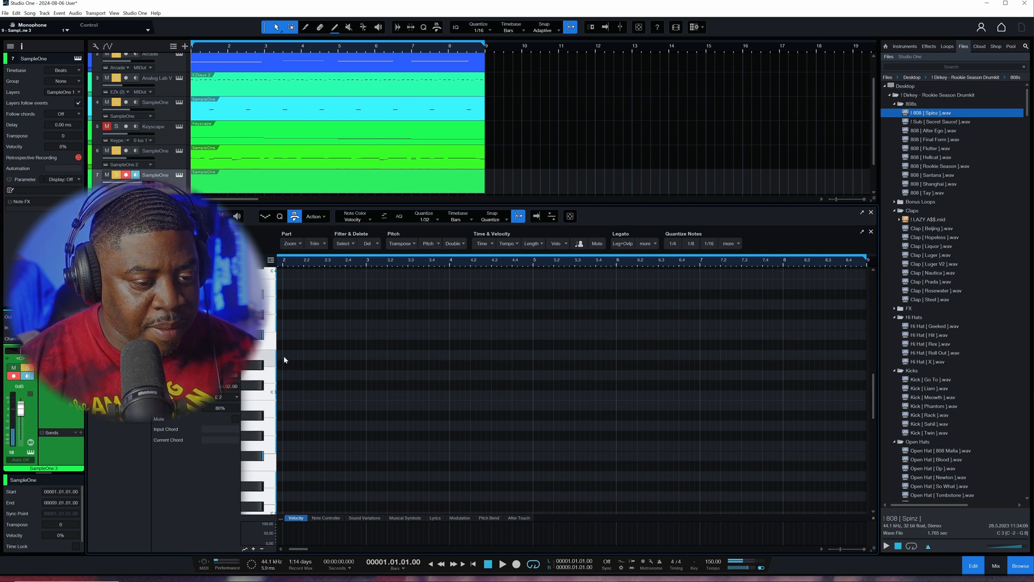
mouse_move(284, 355)
mouse_down()
mouse_move(347, 359)
mouse_move(326, 355)
mouse_up()
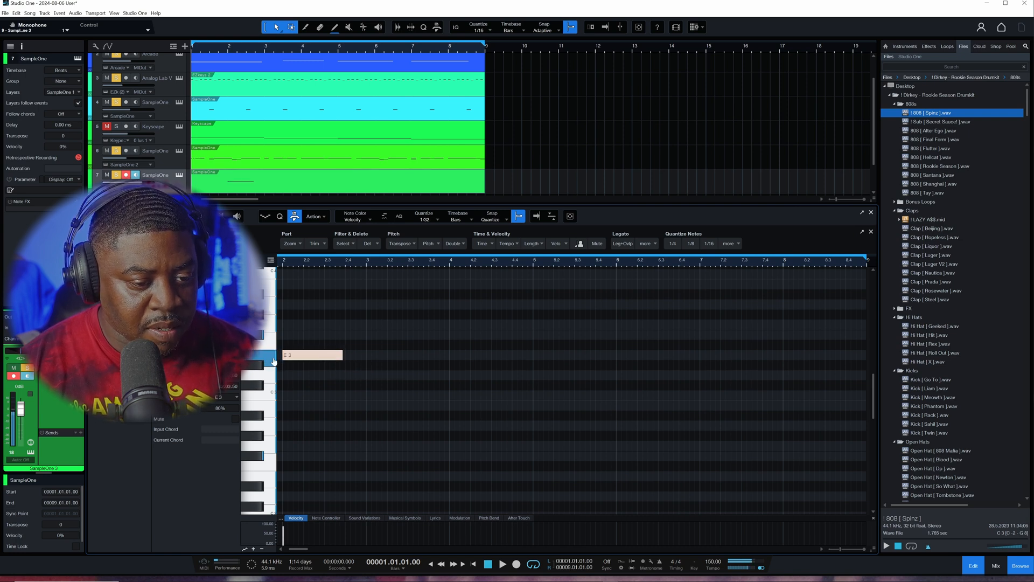
scroll(442, 428, up, 3)
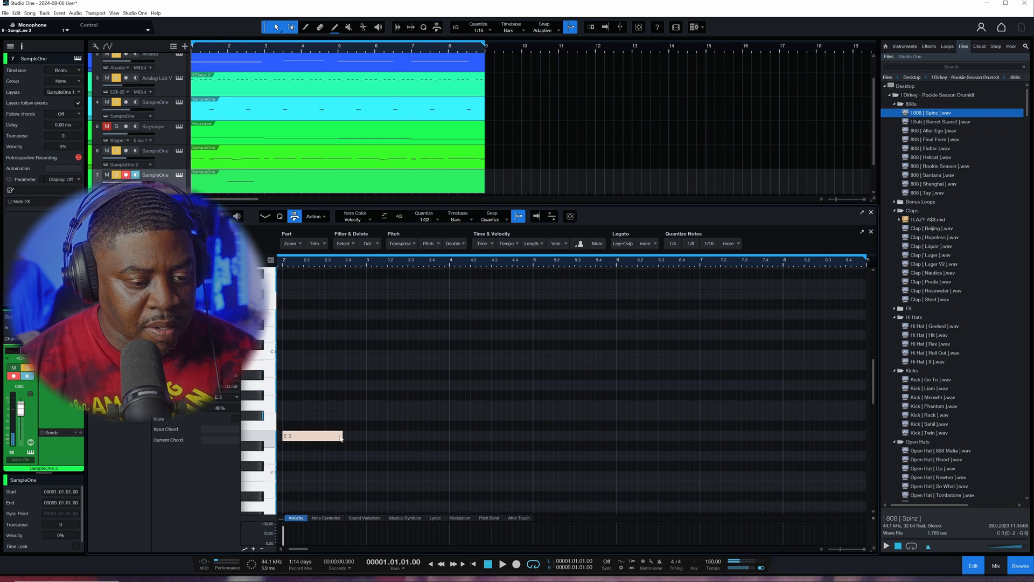
drag(345, 437, 326, 436)
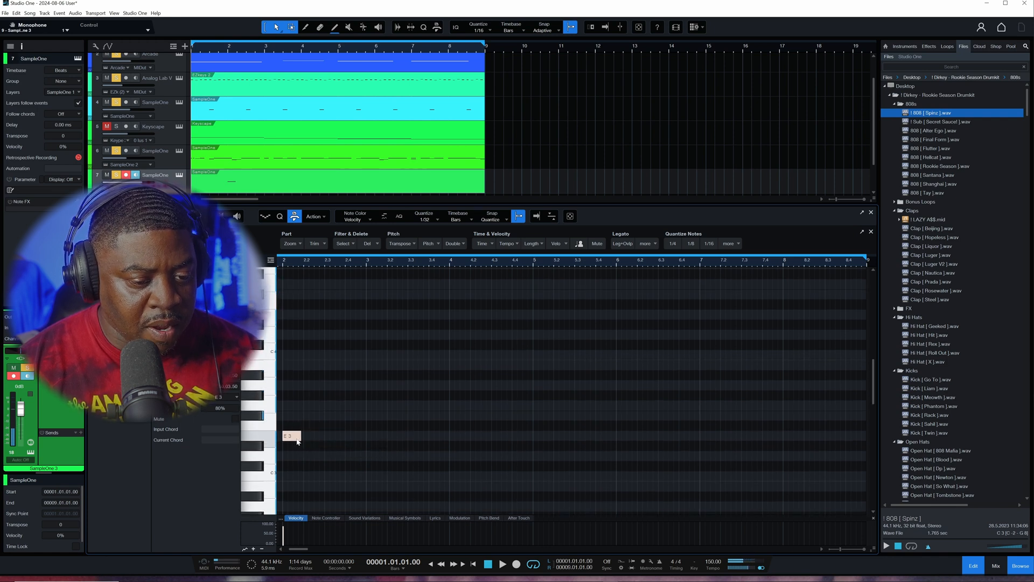
- Set the note editor's quantize value to 1/8 and adjust the amp envelope's release in the 808 sampler
click(431, 217)
click(473, 278)
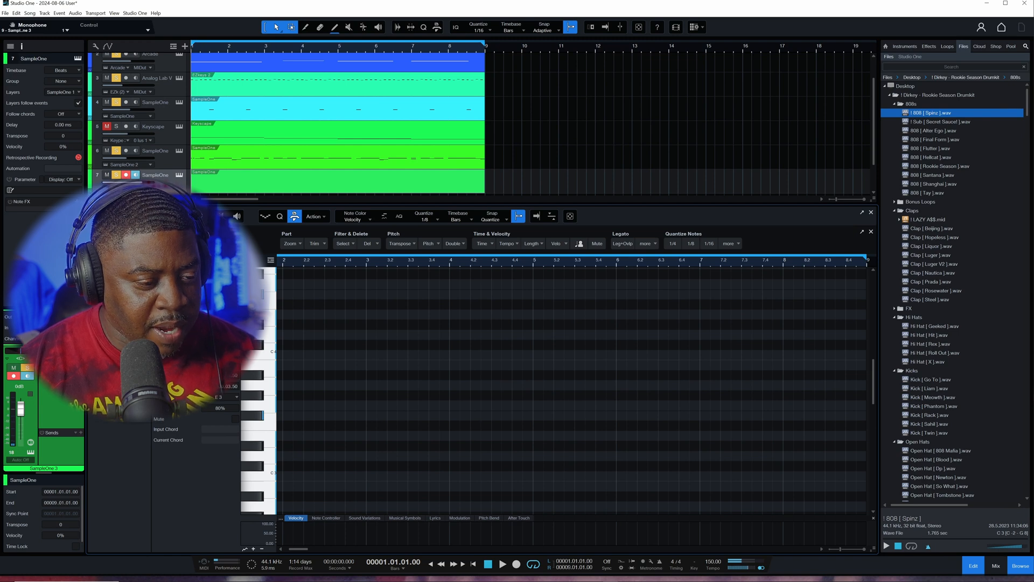
click(180, 175)
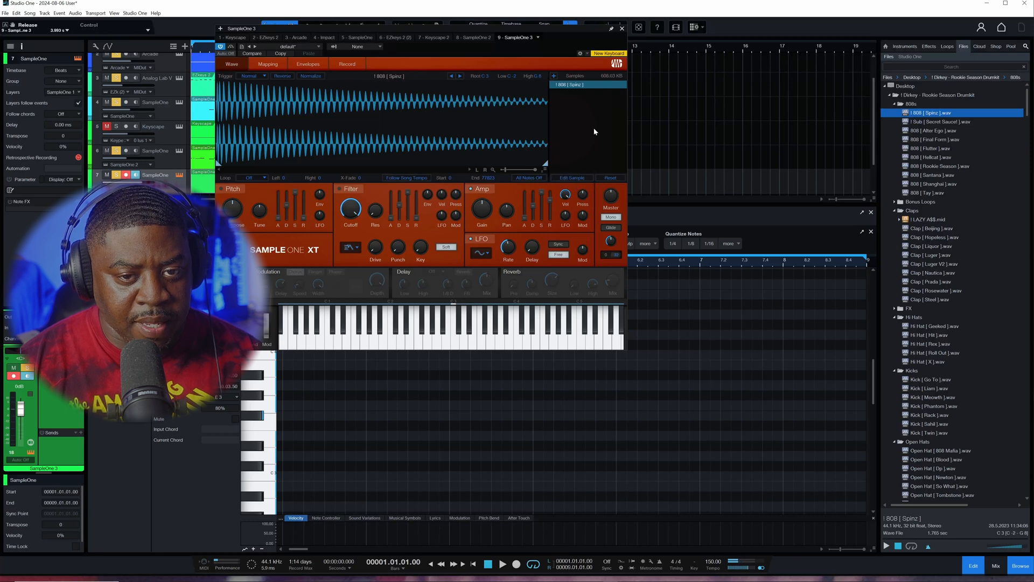
click(621, 30)
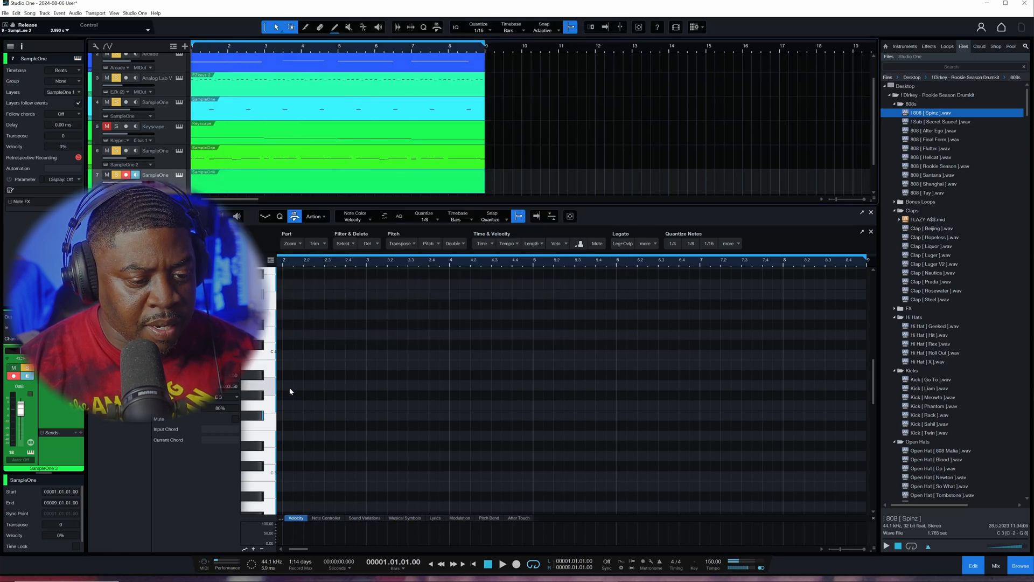
- Add two consecutive E3 eighth notes to the 808 part and move them to the start of bar 1
double_click(286, 435)
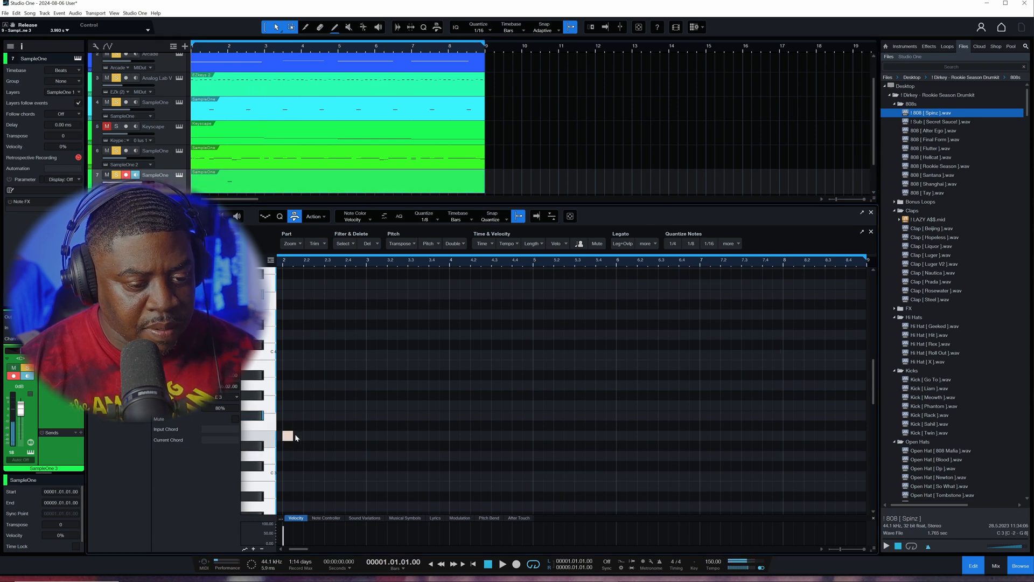
double_click(299, 436)
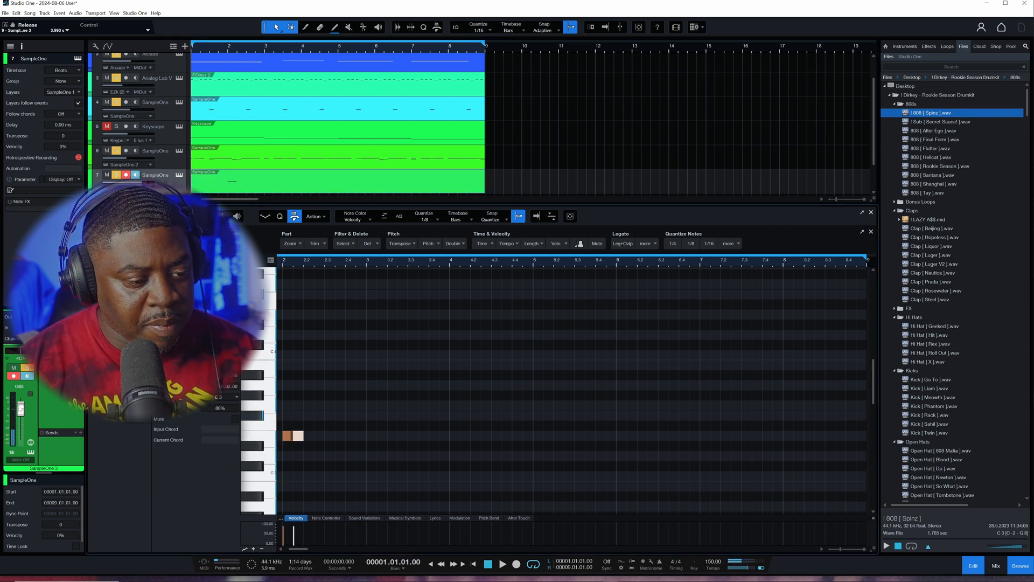
key(f)
drag(369, 429, 423, 460)
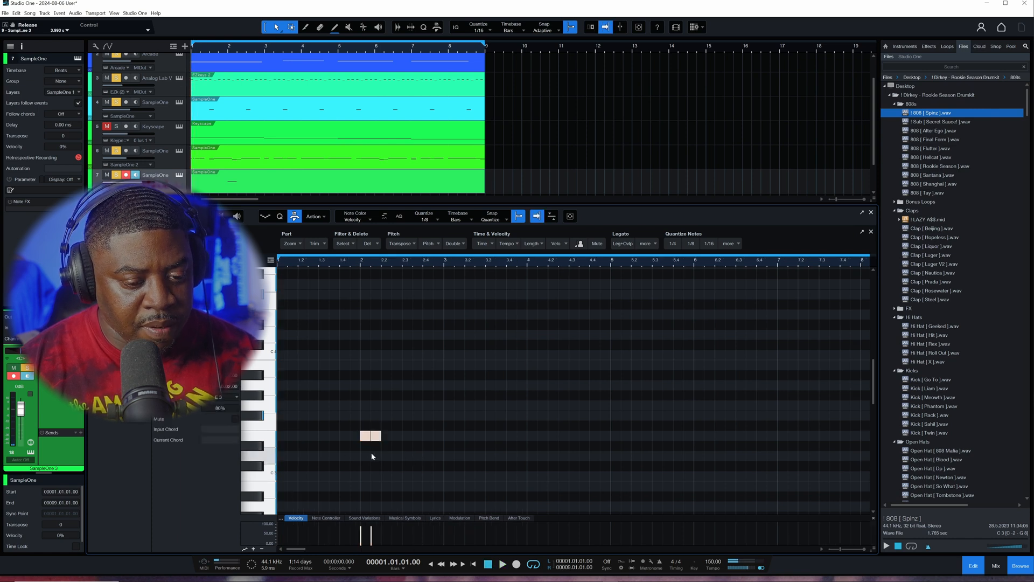
drag(348, 436, 288, 436)
- Lower the 808 track's volume to -4.3 dB and add E3 eighth notes at beats 1.4 and 2.2 during playback
key(space)
drag(20, 410, 21, 414)
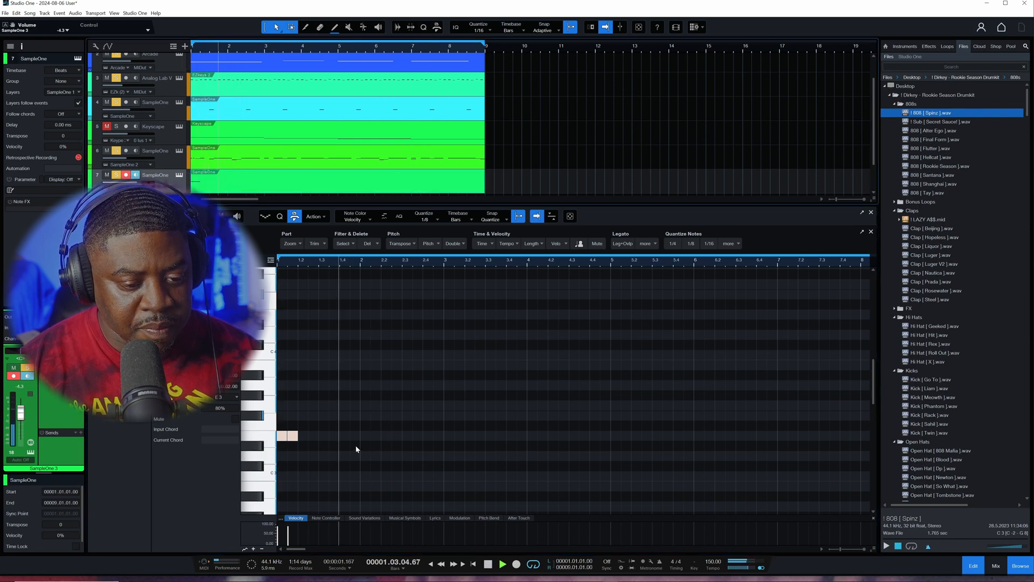
click(344, 436)
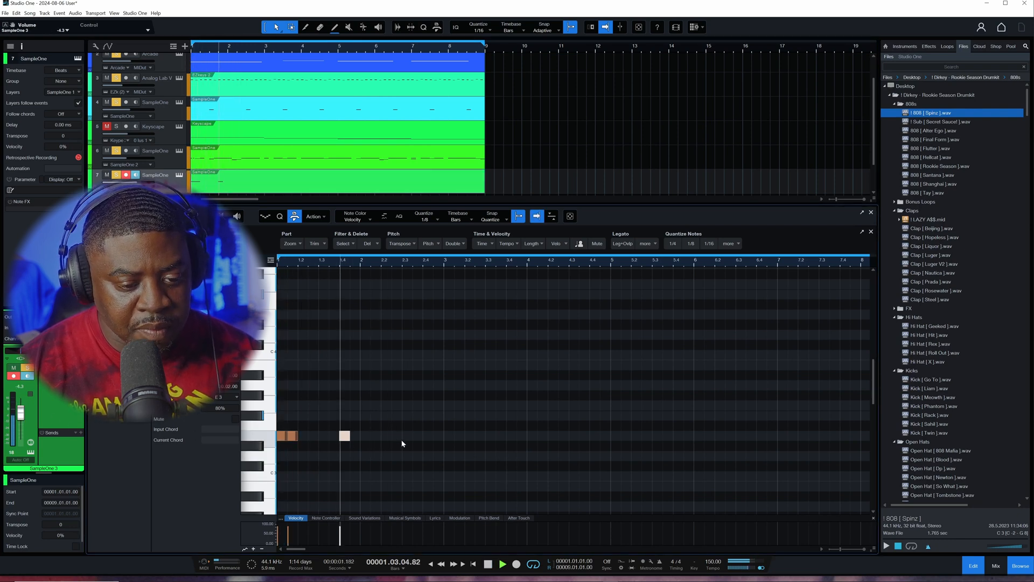
click(386, 436)
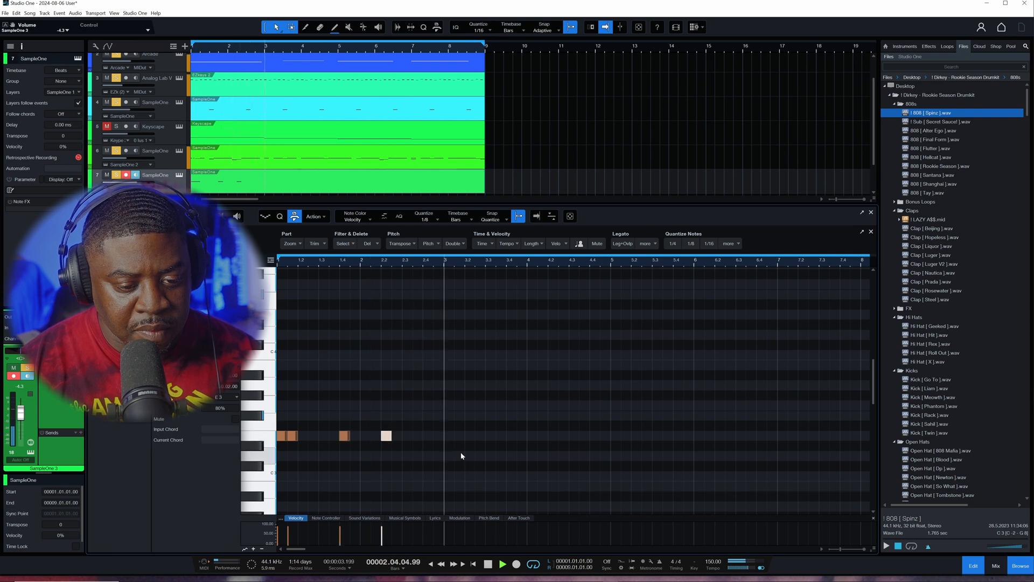
key(space)
- Add C3 eighth notes in the same rhythm, two at the start of bar 3 and one each at 3.4 and 4.2, playing back the pattern
click(445, 478)
click(447, 477)
click(459, 477)
key(space)
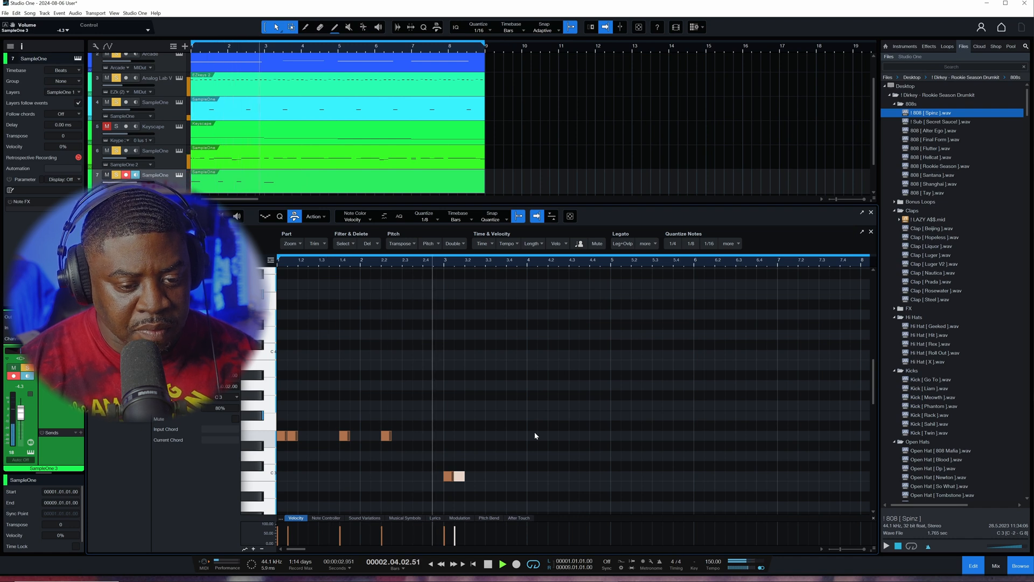
click(511, 477)
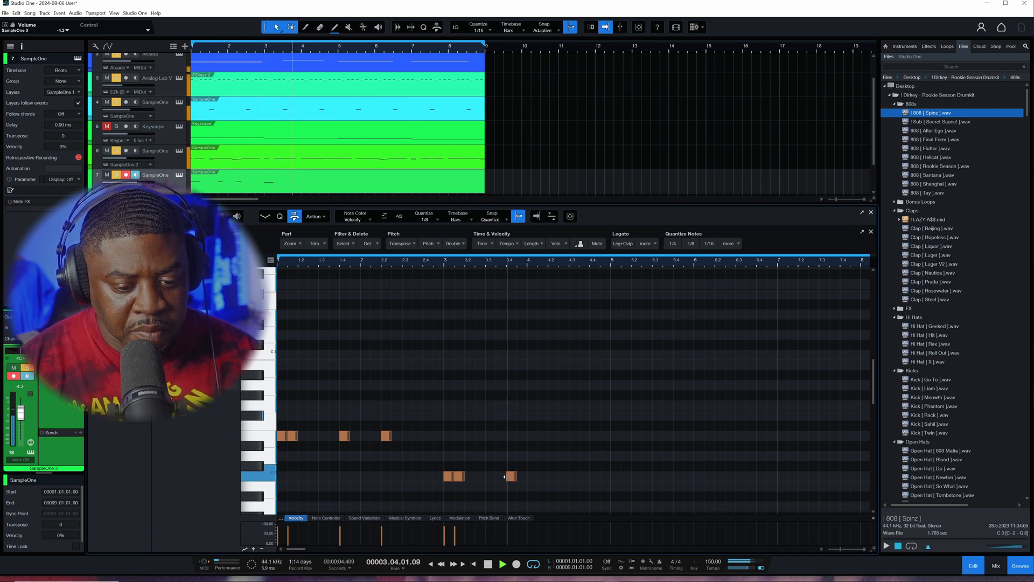
click(553, 477)
key(f)
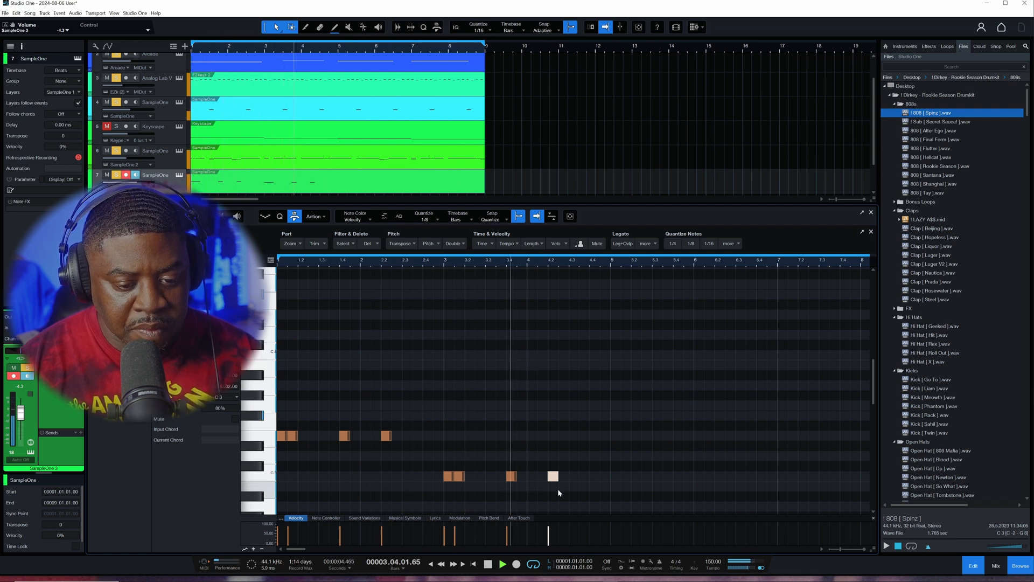
key(space)
key(space)
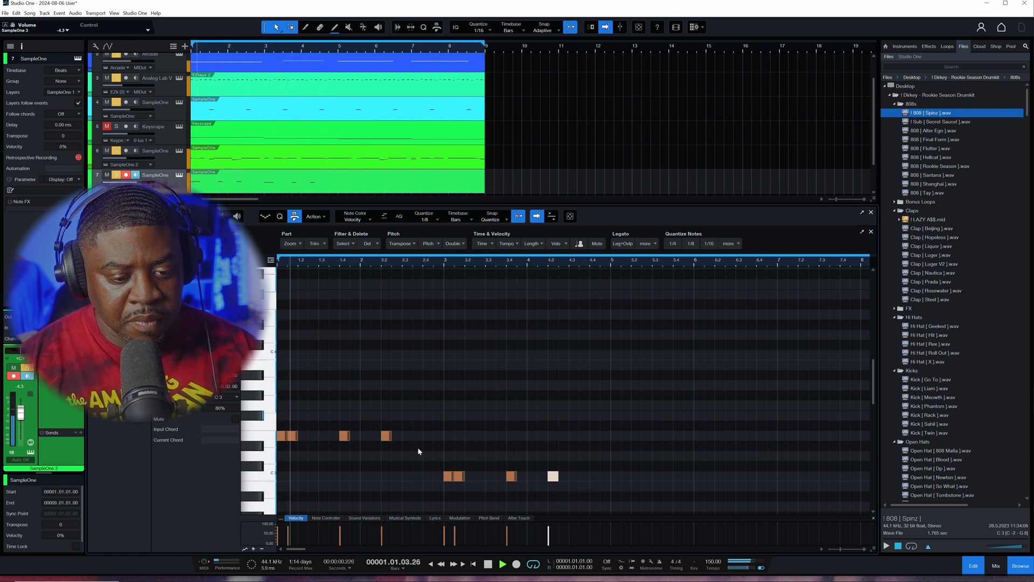
key(space)
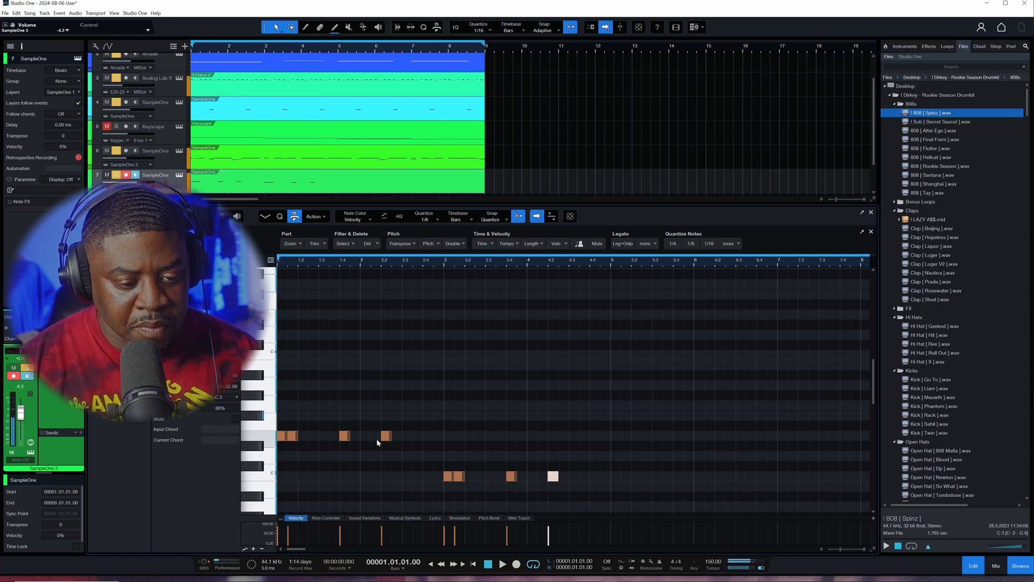
- Add an E3 eighth note just before beat 2.2, transpose it up an octave to E4, and play back the pattern
click(375, 435)
right_click(376, 436)
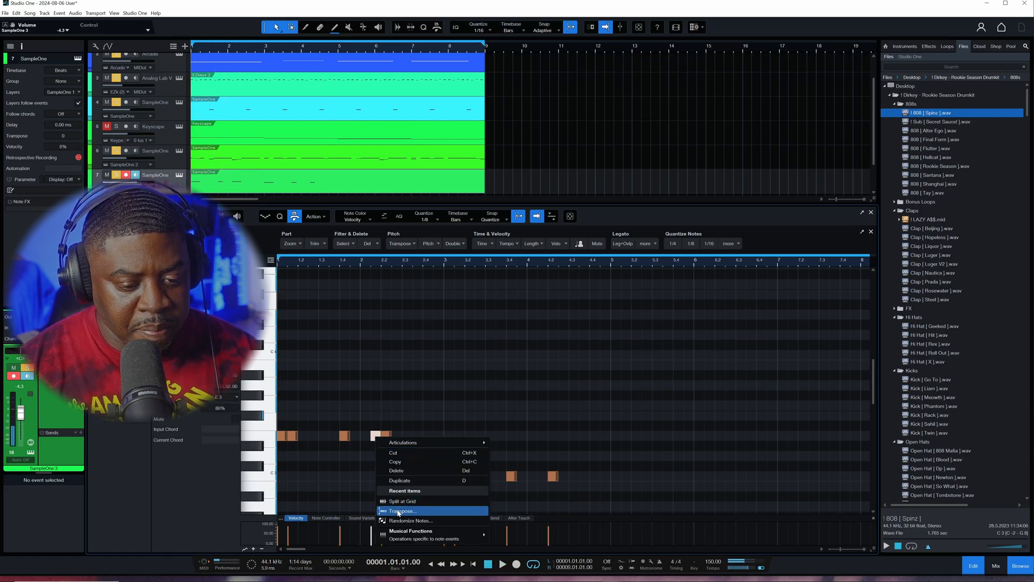
click(403, 511)
click(533, 337)
key(space)
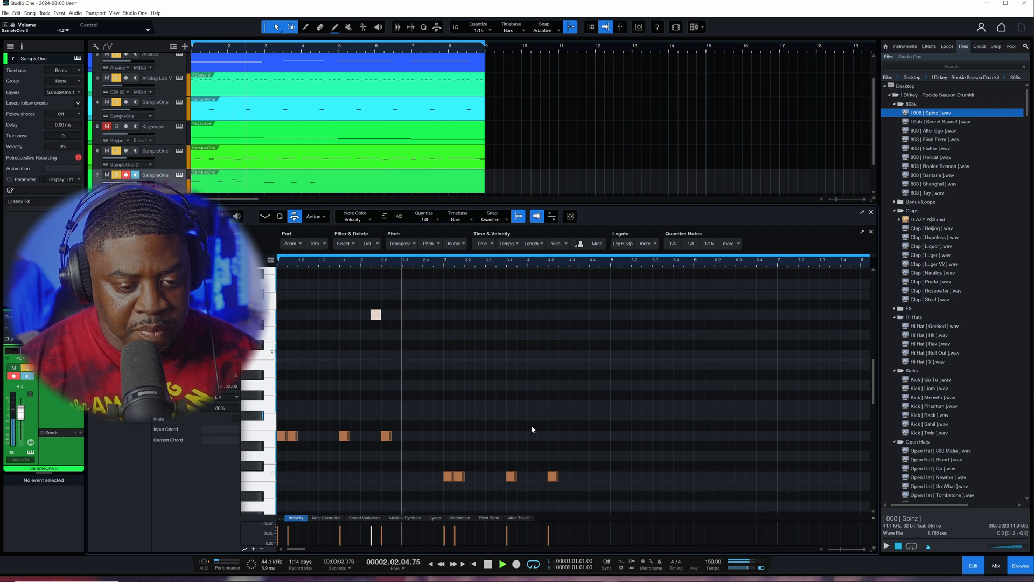
key(space)
key(space)
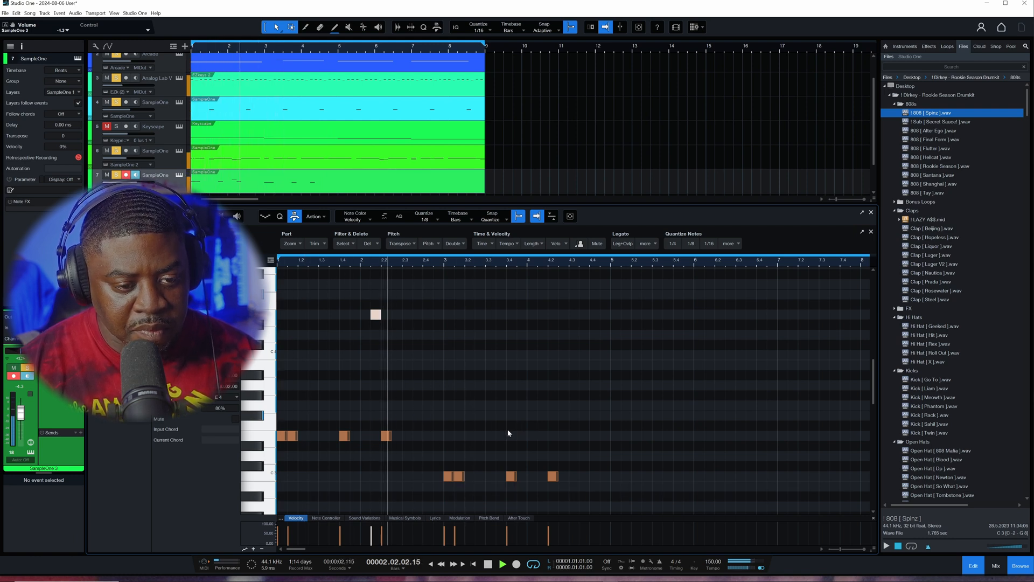
key(space)
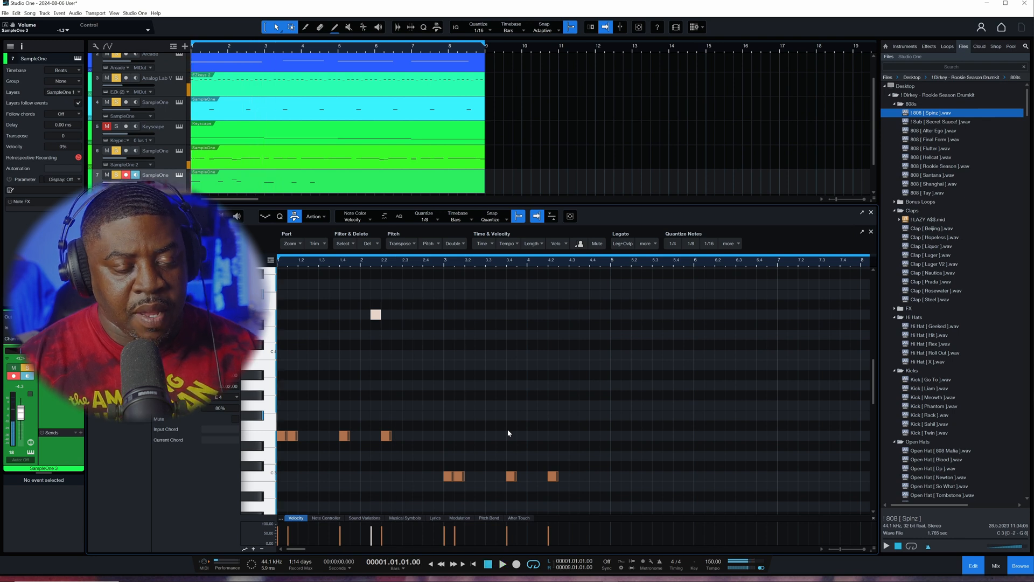